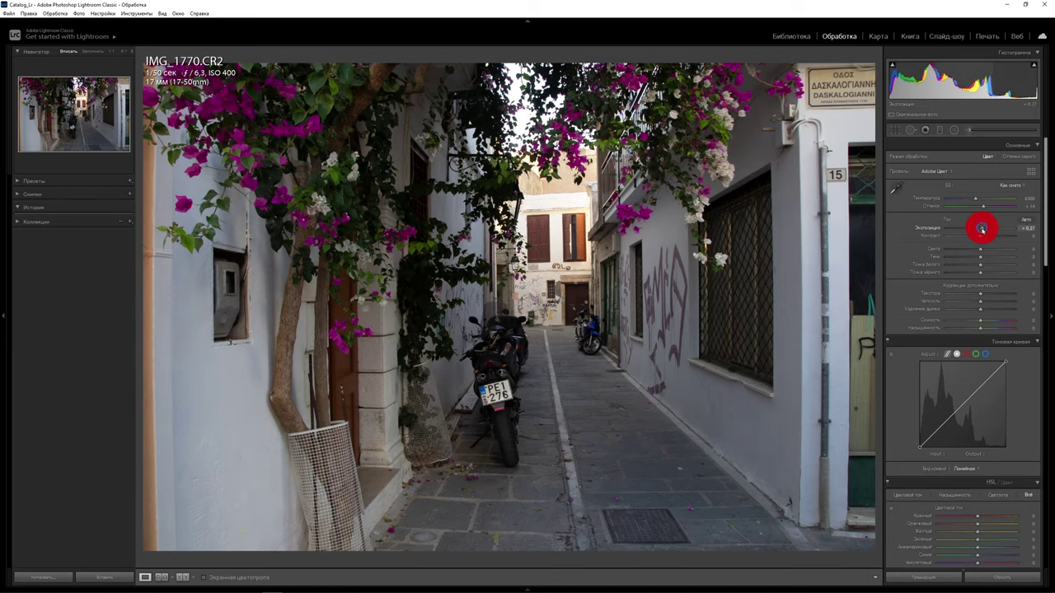
Brighten the exposure, lift shadows to +65 and adjust blacks while previewing clipping
{"action": "left_click_drag", "start_coordinate": [977, 228], "coordinate": [906, 244]}
{"action": "left_click_drag", "start_coordinate": [981, 258], "coordinate": [1003, 258]}
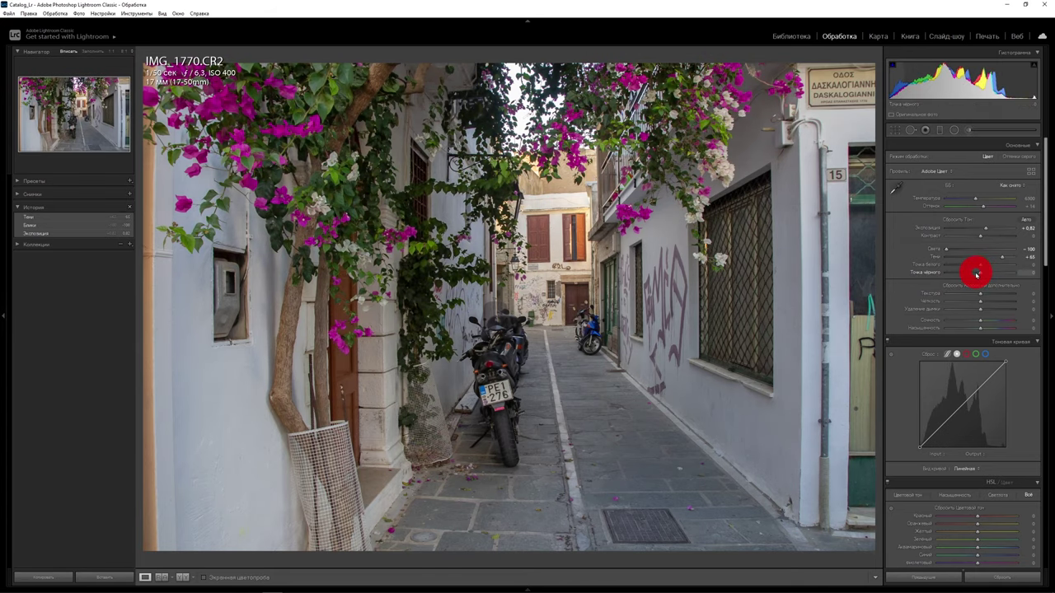
{"action": "left_click_drag", "start_coordinate": [977, 274], "coordinate": [986, 264]}
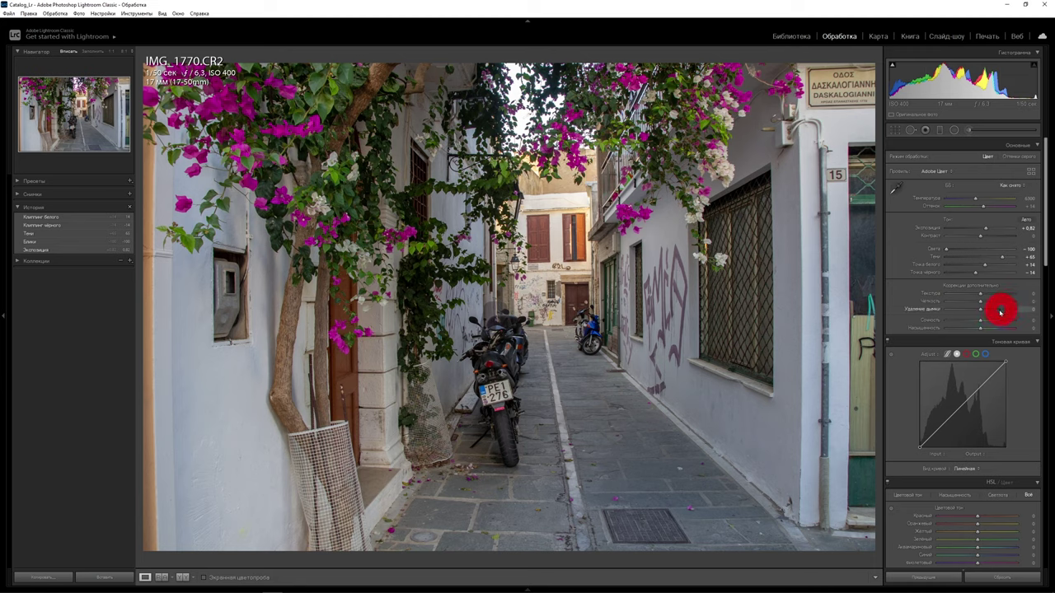
Set Texture to +15, add a little clarity and boost vibrance
{"action": "left_click", "coordinate": [1032, 294]}
{"action": "type", "text": "15"}
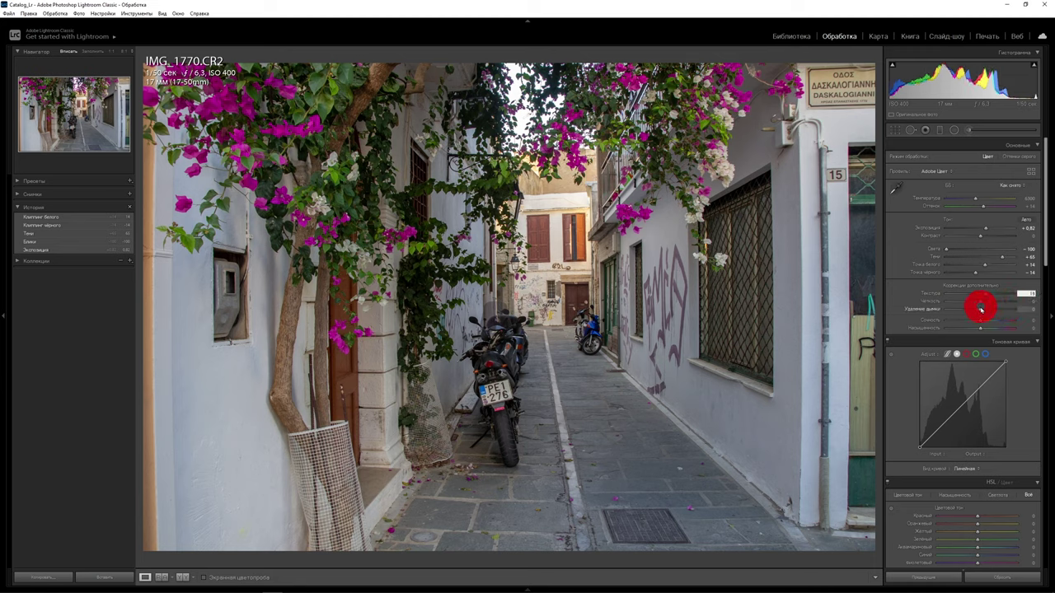
{"action": "key", "text": "Return"}
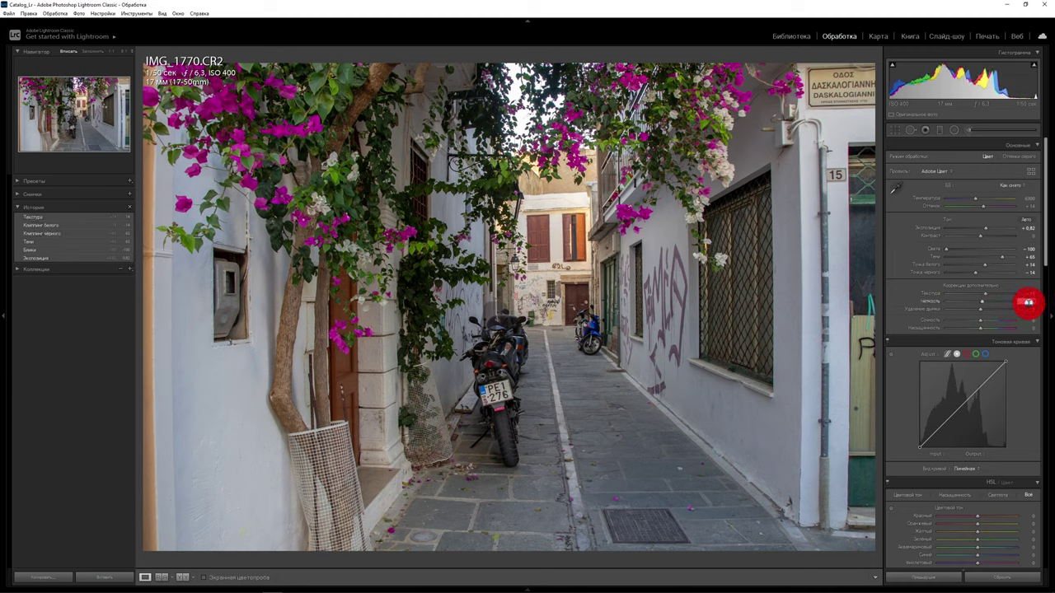
{"action": "left_click_drag", "start_coordinate": [1027, 302], "coordinate": [1029, 304]}
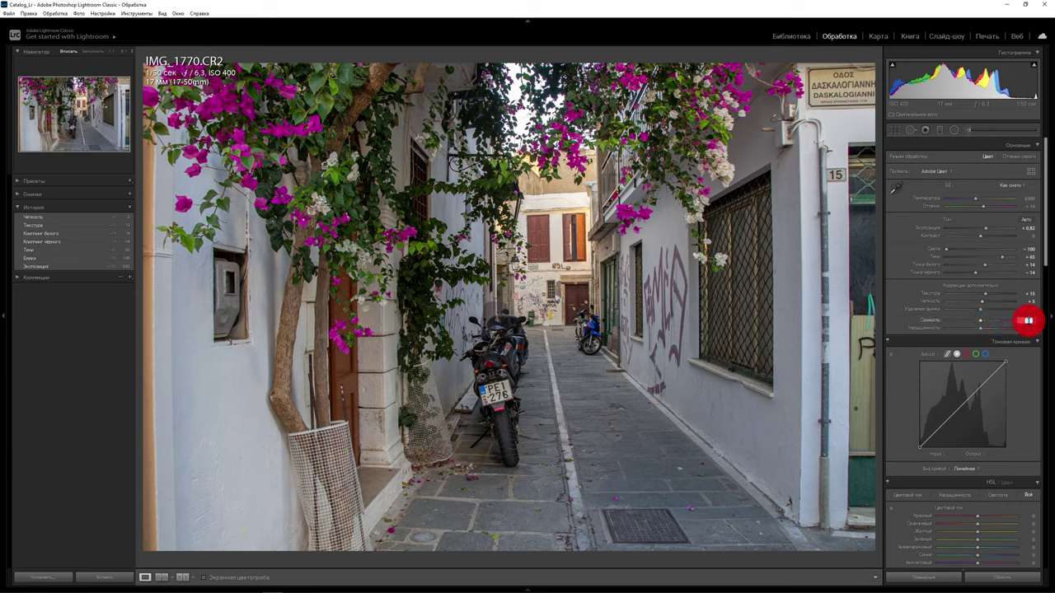
{"action": "left_click_drag", "start_coordinate": [1028, 320], "coordinate": [1027, 333]}
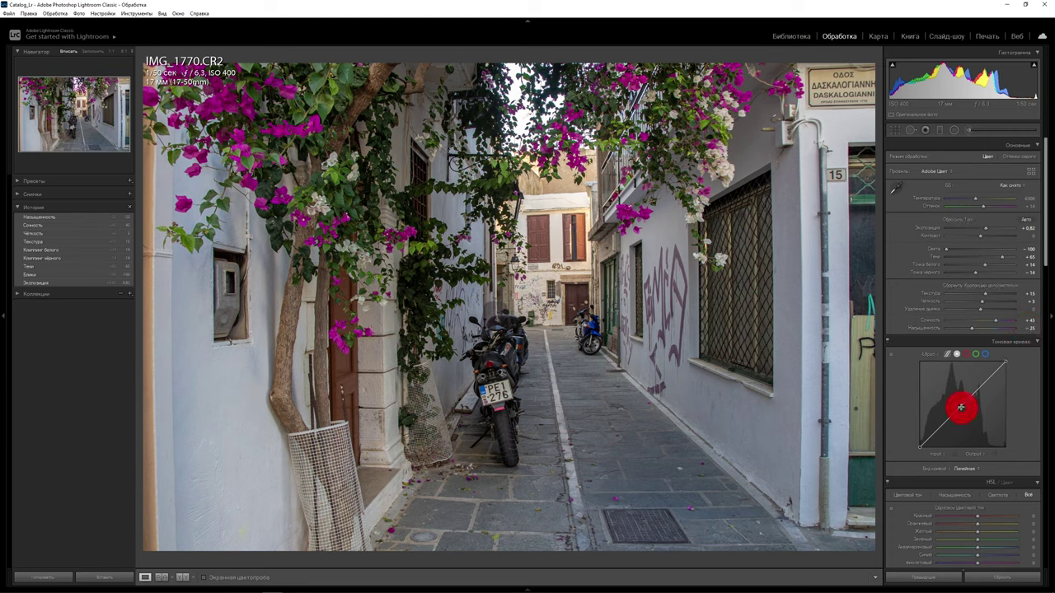
Darken the midtones with a curve point, lower the white end to 246 and lift the black end to 15
{"action": "left_click_drag", "start_coordinate": [961, 408], "coordinate": [967, 427]}
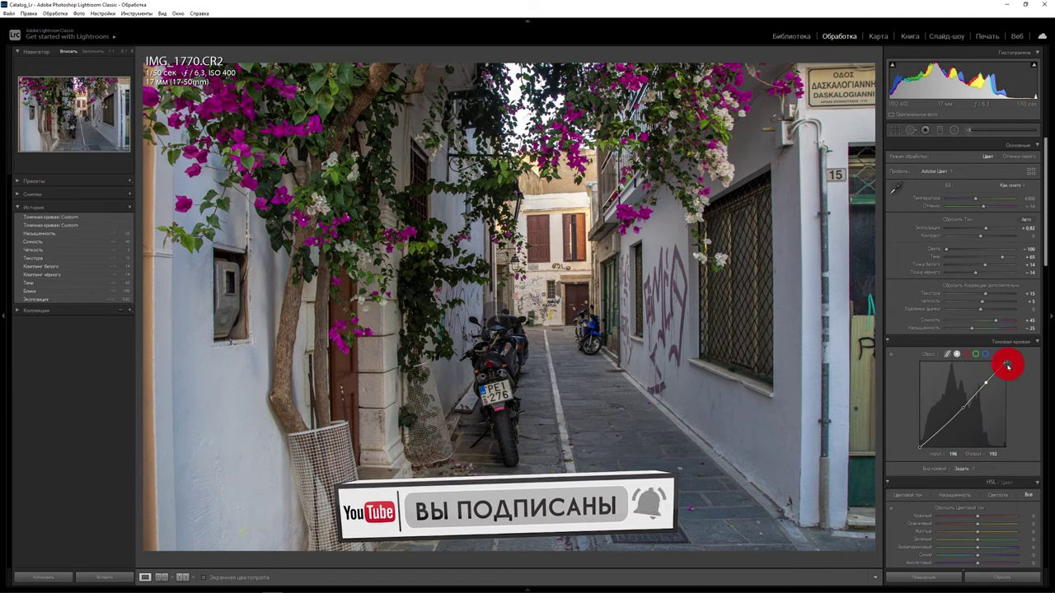
{"action": "left_click", "coordinate": [1008, 371]}
{"action": "left_click_drag", "start_coordinate": [1007, 371], "coordinate": [1007, 378]}
{"action": "left_click", "coordinate": [919, 449]}
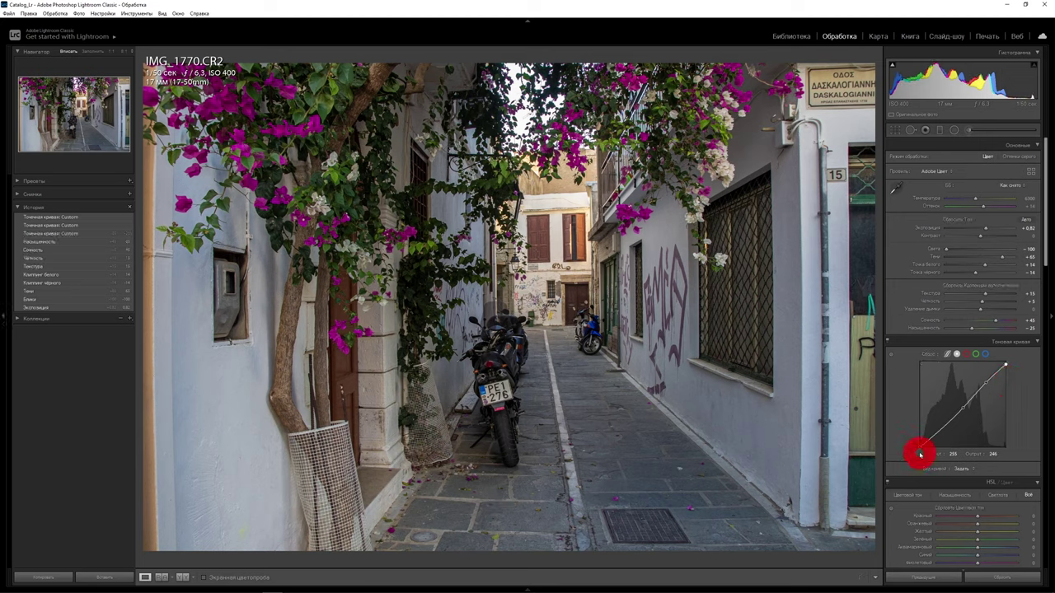
{"action": "left_click_drag", "start_coordinate": [919, 449], "coordinate": [912, 419]}
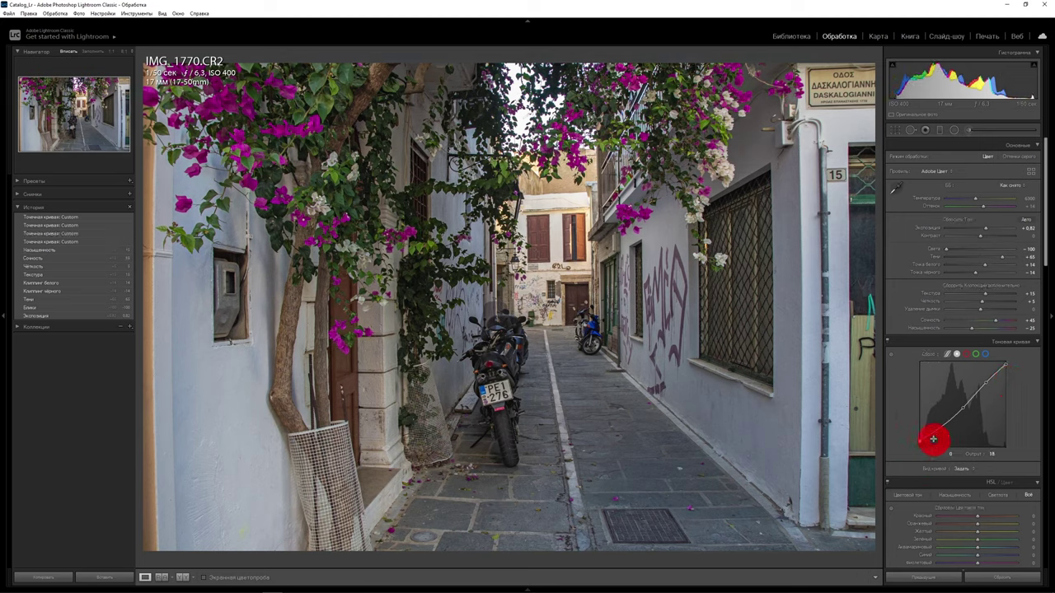
{"action": "mouse_move", "coordinate": [932, 438]}
{"action": "left_mouse_down"}
{"action": "mouse_move", "coordinate": [948, 466]}
{"action": "mouse_move", "coordinate": [935, 431]}
{"action": "mouse_move", "coordinate": [961, 402]}
{"action": "mouse_move", "coordinate": [929, 438]}
{"action": "mouse_move", "coordinate": [944, 427]}
{"action": "mouse_move", "coordinate": [957, 437]}
{"action": "left_mouse_up"}
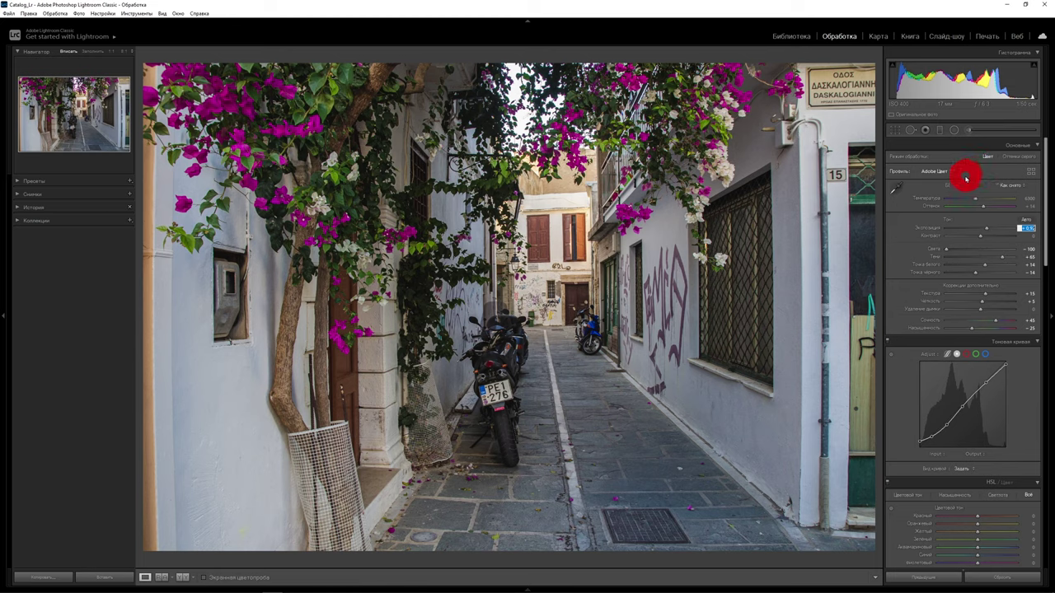
Choose Adobe Стандартный from the Basic panel's camera profile list
{"action": "left_click", "coordinate": [952, 171]}
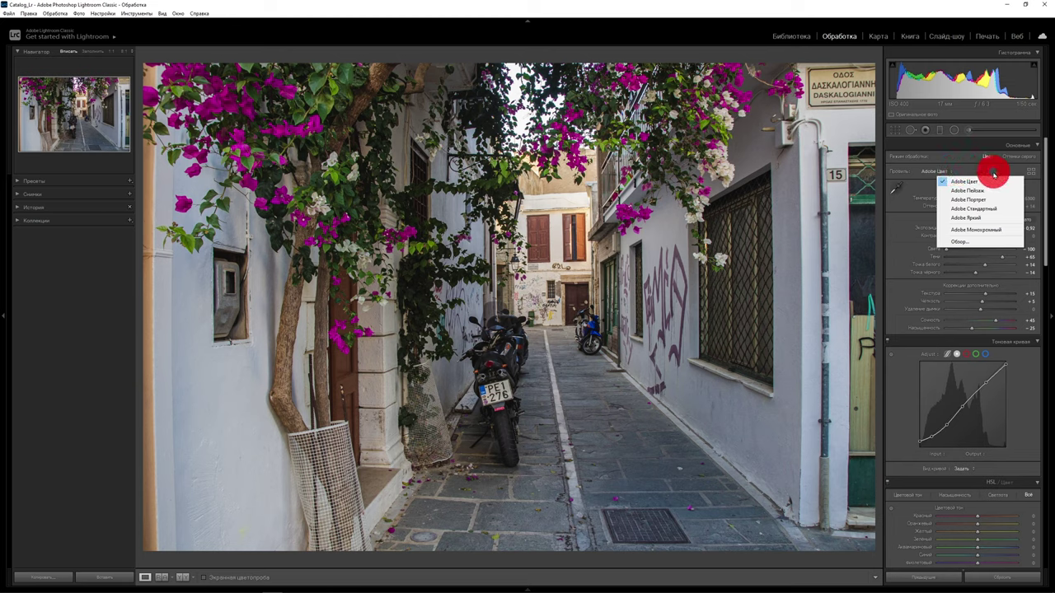
{"action": "left_click", "coordinate": [966, 209]}
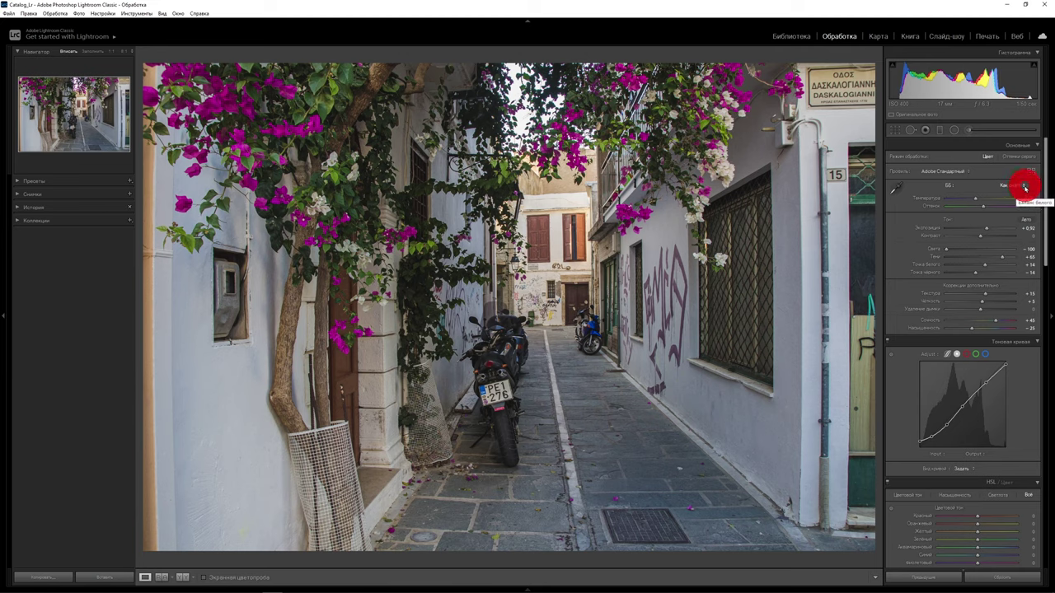
Open the white-balance preset list, dismiss it unchanged, then reopen it with Как снято still set
{"action": "left_click", "coordinate": [1025, 187]}
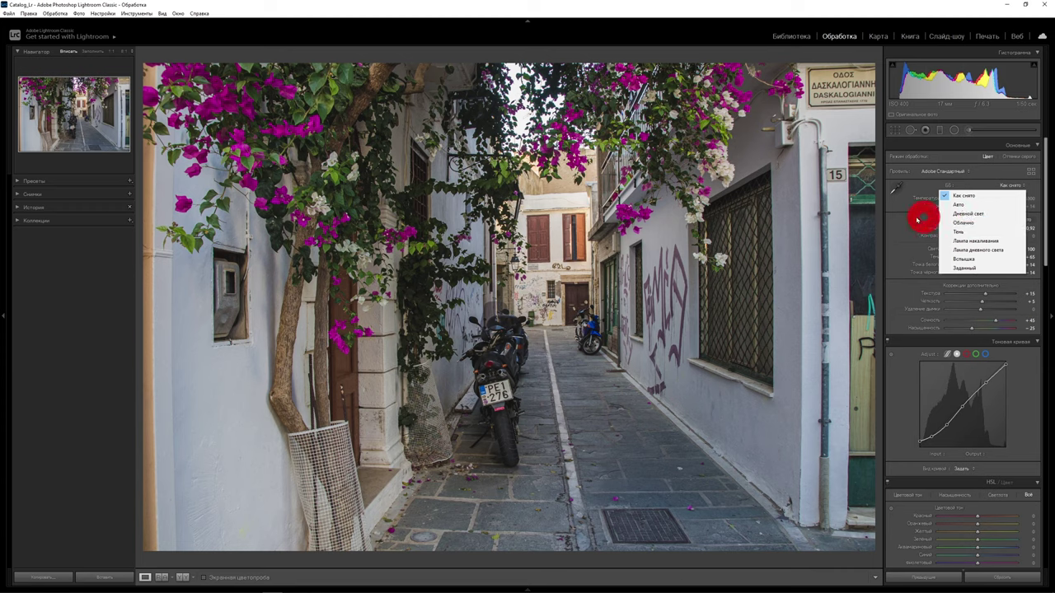
{"action": "left_click", "coordinate": [918, 217]}
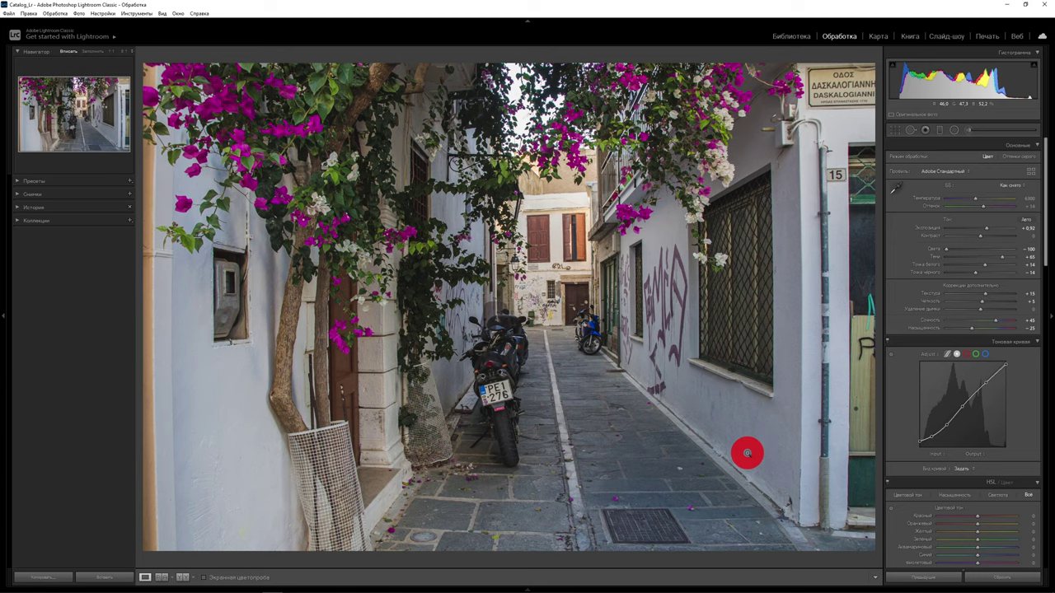
{"action": "left_click", "coordinate": [1024, 185]}
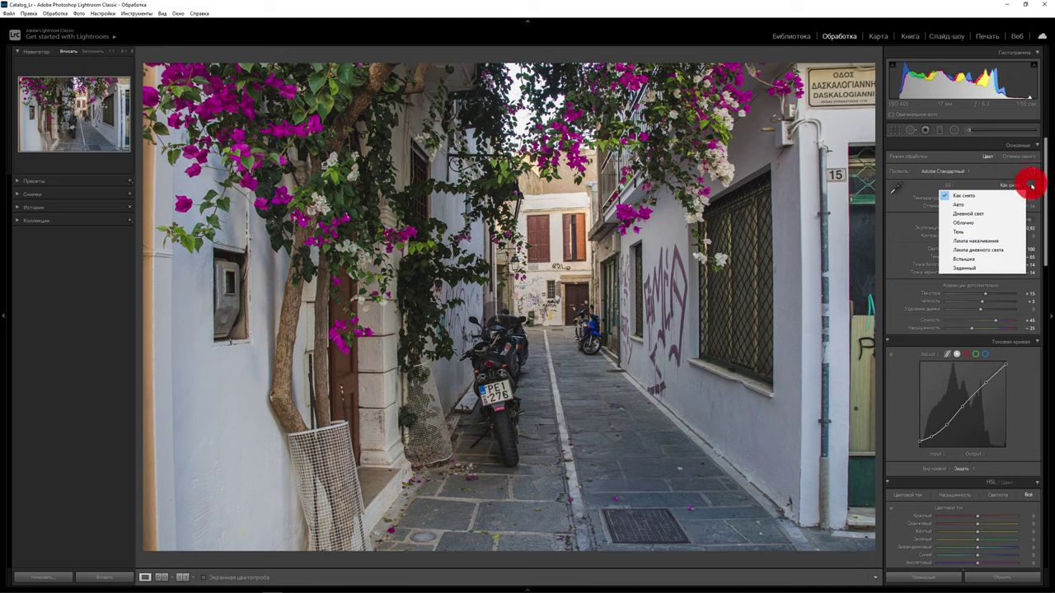
Keep Как снято, then drag Temperature down and back up to 6606
{"action": "left_click", "coordinate": [1024, 186]}
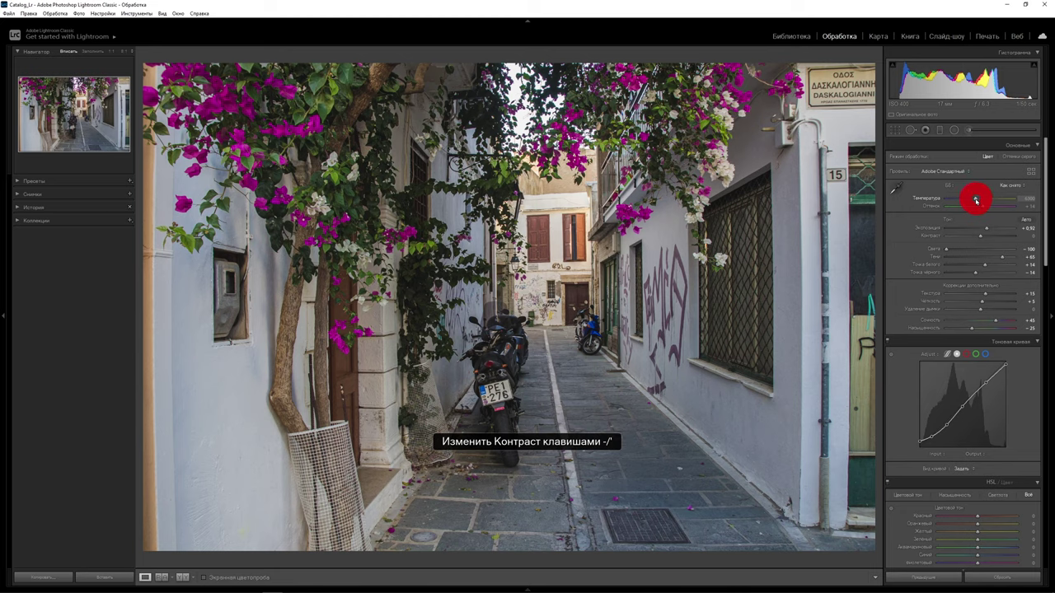
{"action": "left_click_drag", "start_coordinate": [976, 199], "coordinate": [970, 200]}
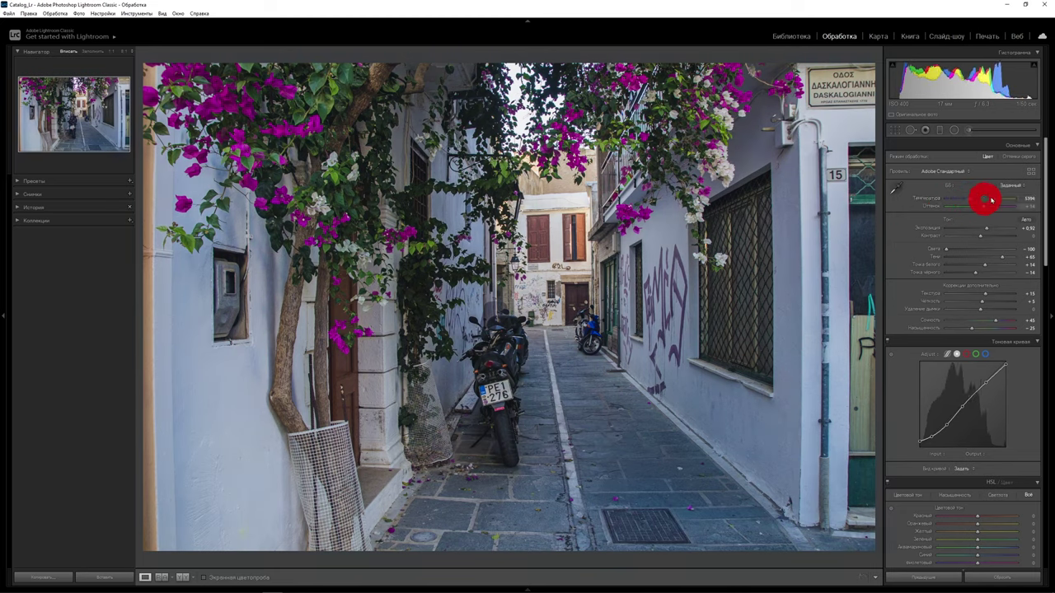
{"action": "left_click_drag", "start_coordinate": [991, 199], "coordinate": [976, 199]}
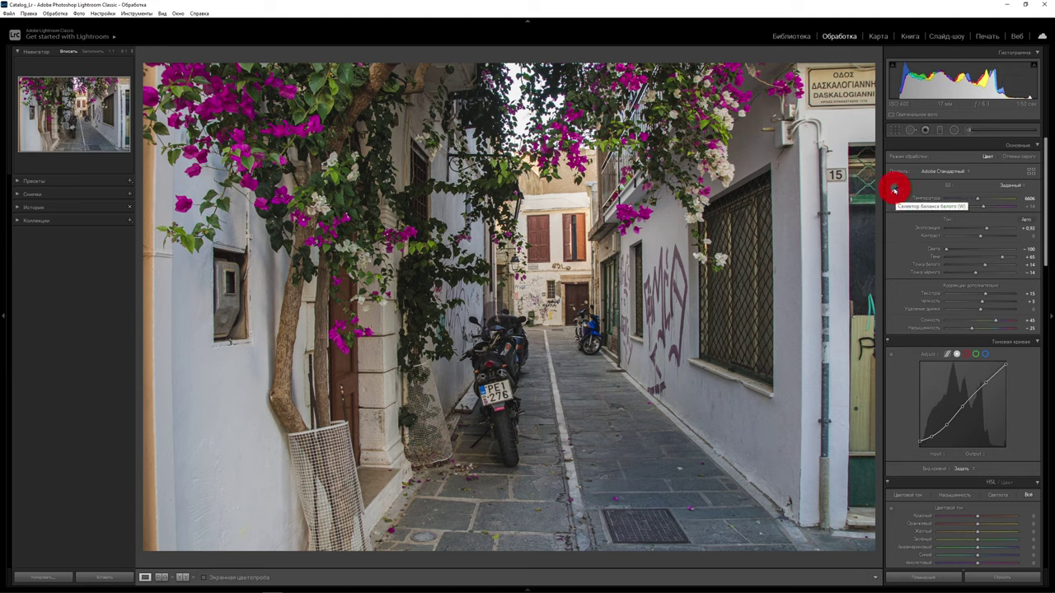
Sample neutral pavement and wall spots with the WB selector, ending at 5050 temperature, +13 tint
{"action": "left_click", "coordinate": [895, 190]}
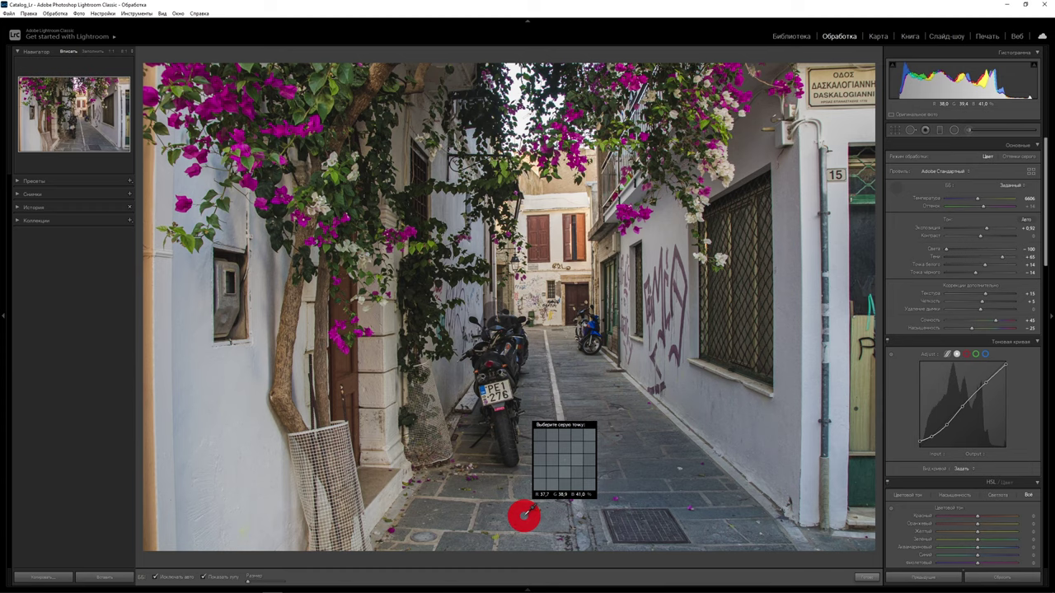
{"action": "left_click", "coordinate": [525, 515]}
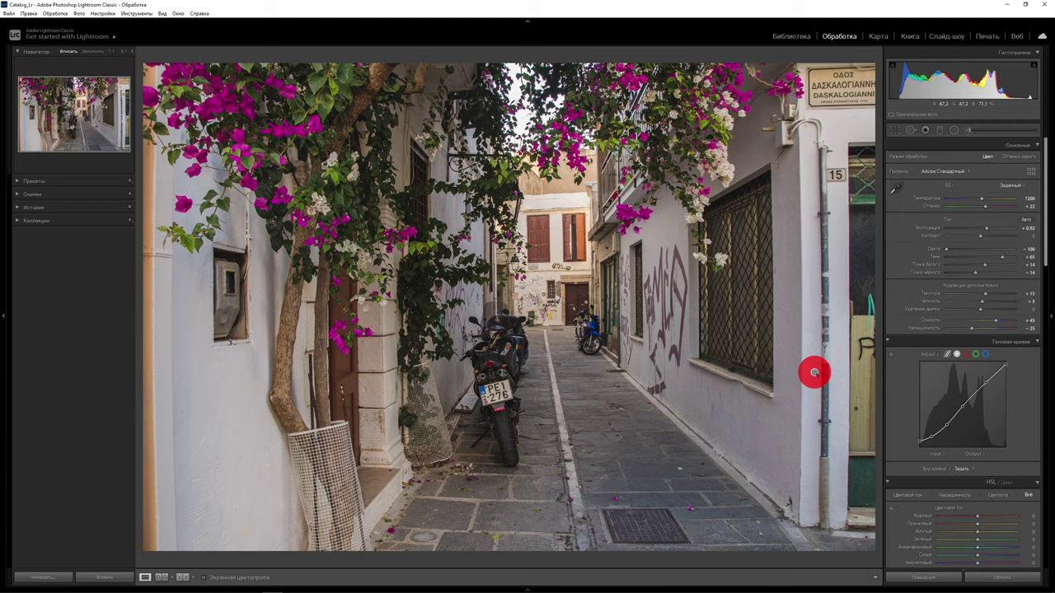
{"action": "left_click", "coordinate": [895, 189]}
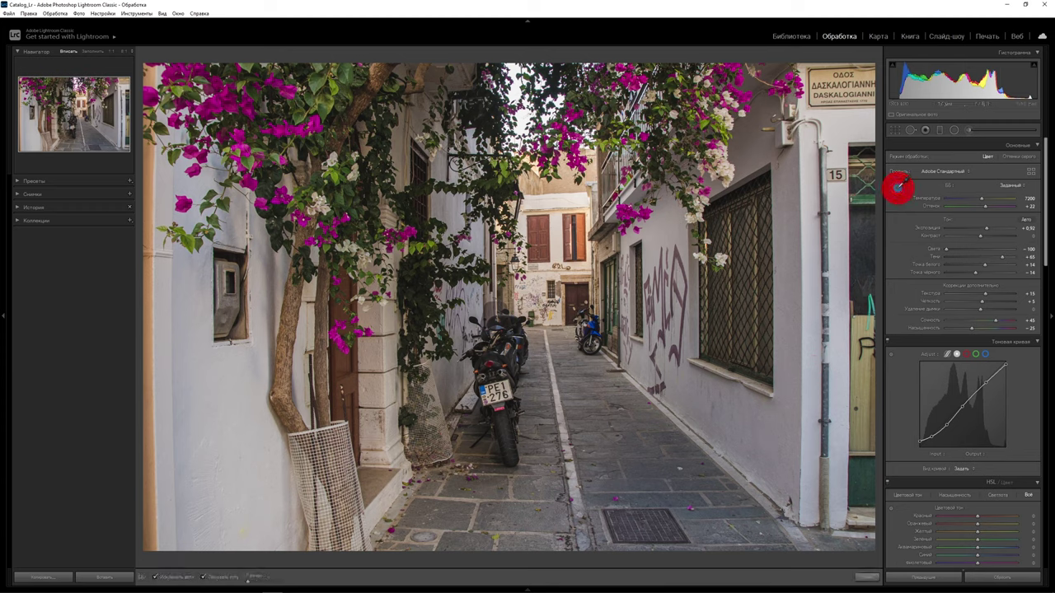
{"action": "left_click", "coordinate": [154, 577]}
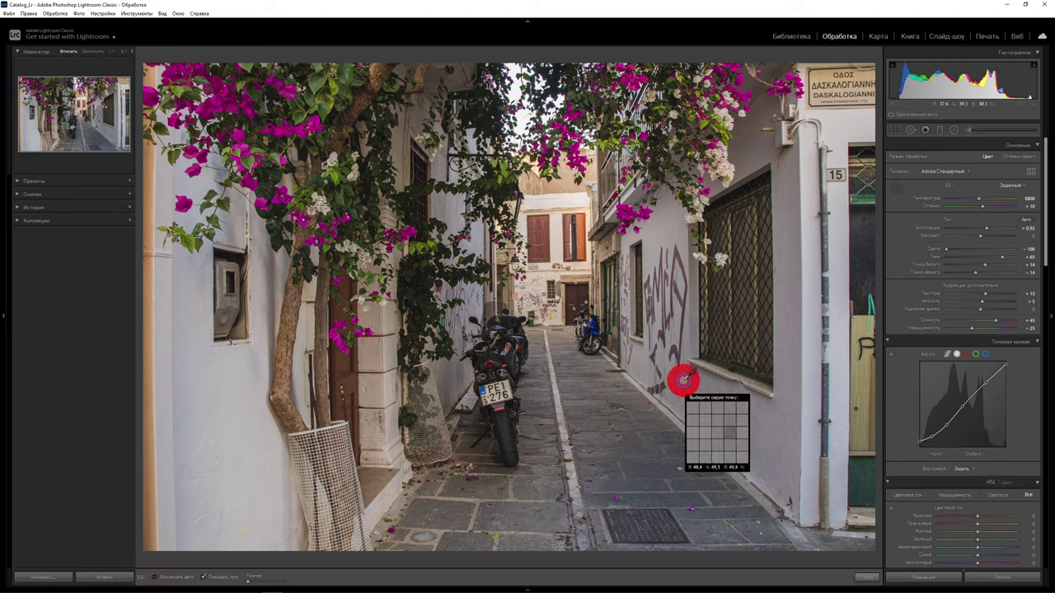
{"action": "left_click", "coordinate": [722, 332]}
{"action": "left_click", "coordinate": [525, 272]}
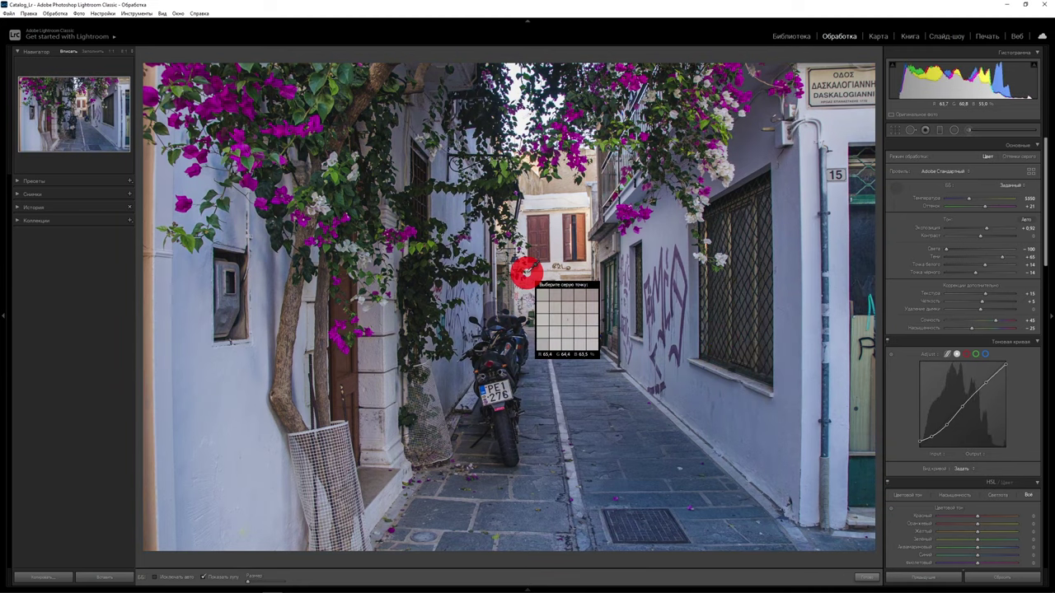
{"action": "left_click", "coordinate": [551, 400]}
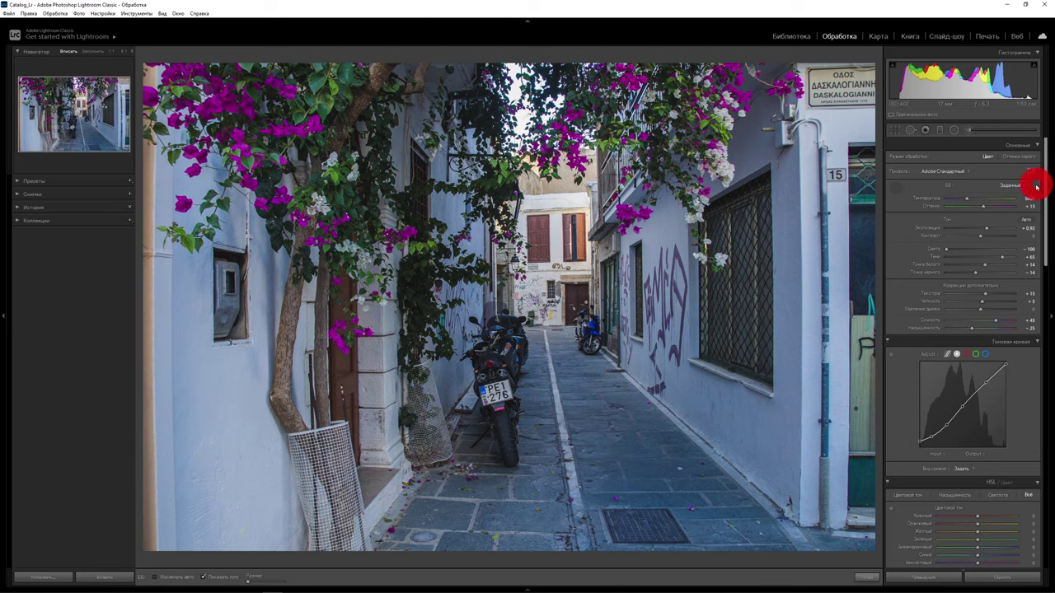
Choose Как снято from the white-balance preset list
{"action": "left_click", "coordinate": [1022, 185]}
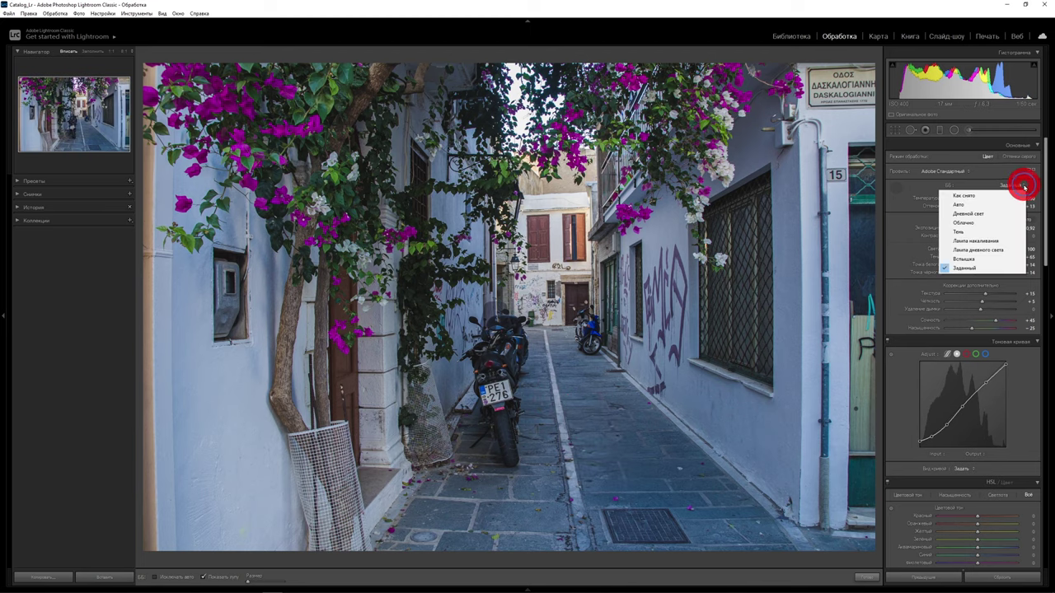
{"action": "left_click", "coordinate": [964, 195]}
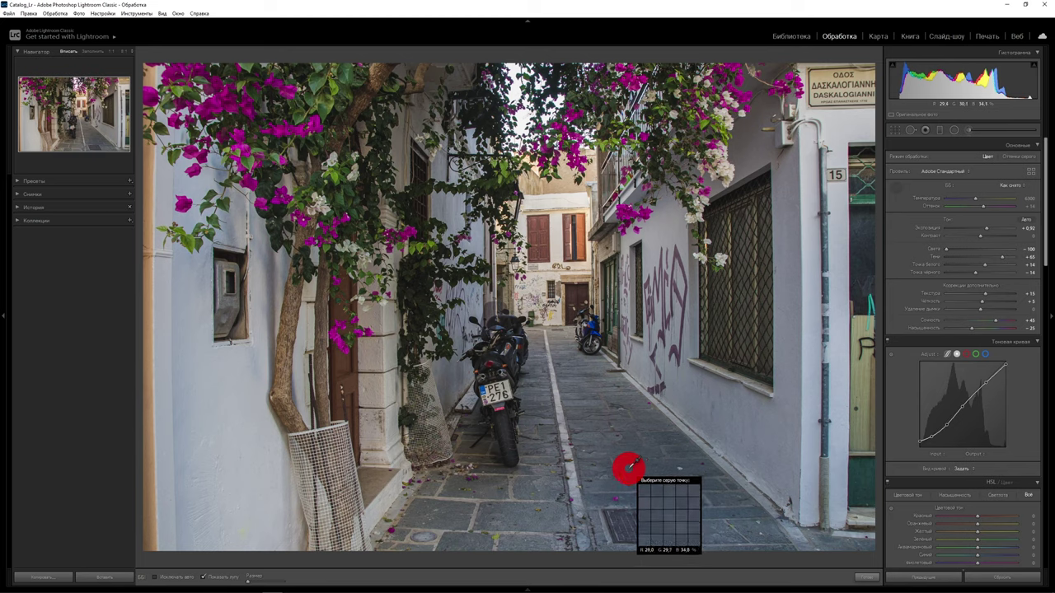
Sample a neutral spot, then the left white wall, landing at Temperature 7100, Tint +17
{"action": "left_click", "coordinate": [580, 235]}
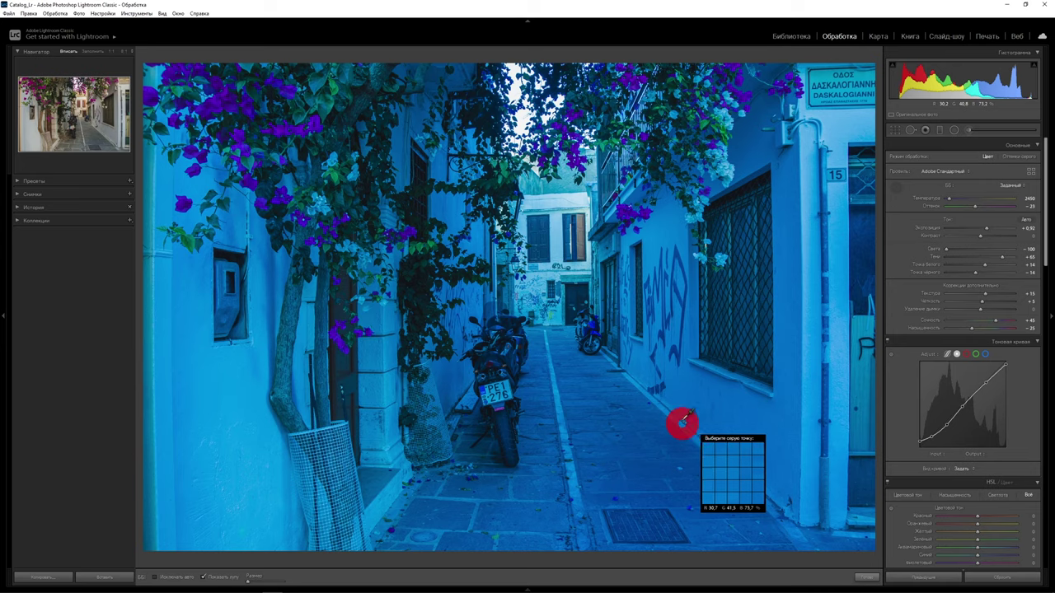
{"action": "left_click", "coordinate": [226, 398]}
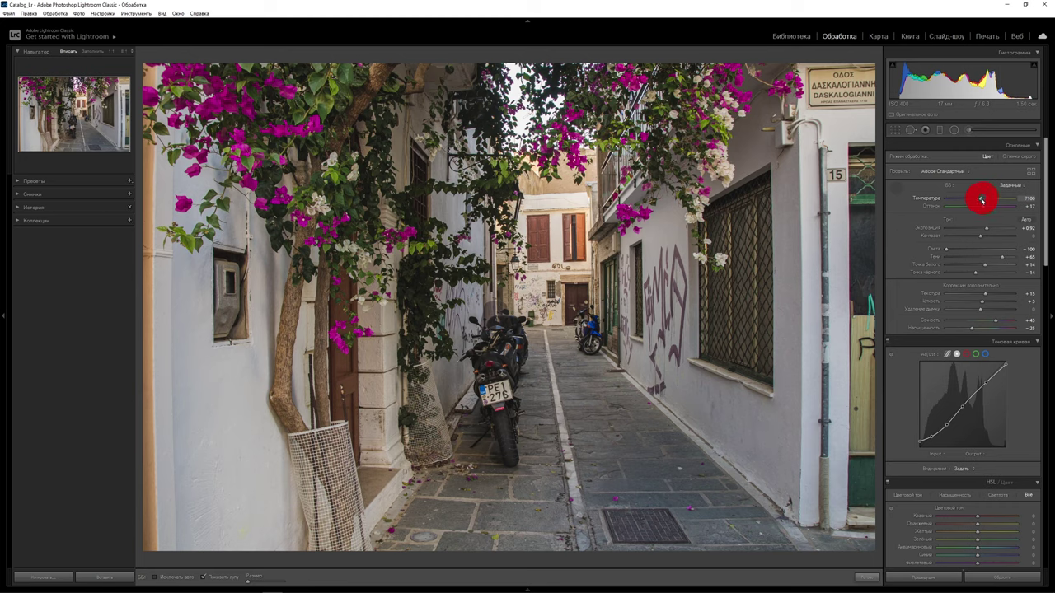
Nudge the Tint slider, then put away the White Balance Selector
{"action": "mouse_move", "coordinate": [984, 205]}
{"action": "left_mouse_down"}
{"action": "mouse_move", "coordinate": [974, 207]}
{"action": "mouse_move", "coordinate": [984, 207]}
{"action": "left_mouse_up"}
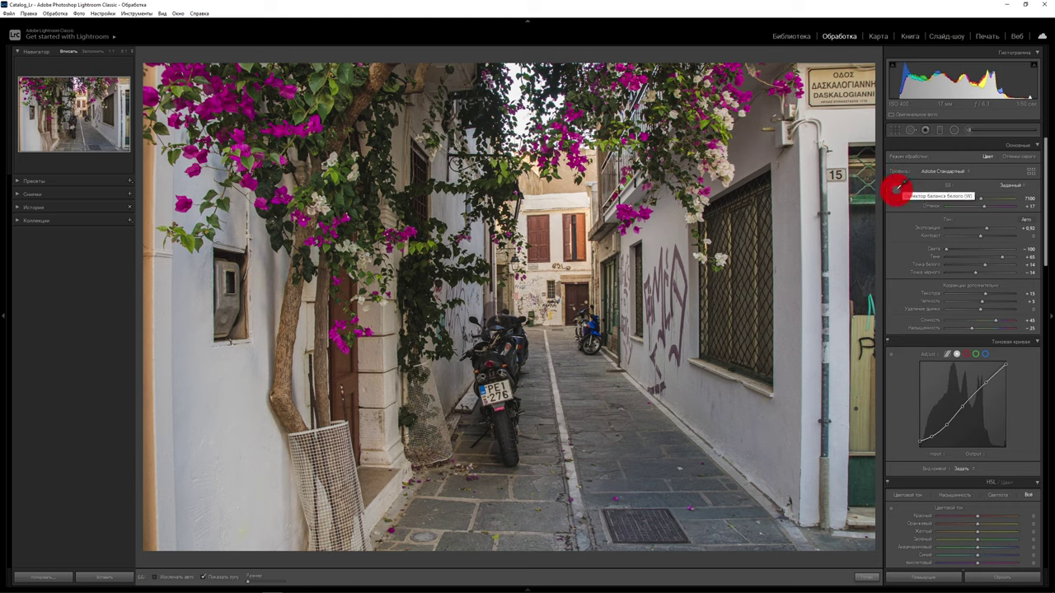
{"action": "left_click", "coordinate": [896, 188]}
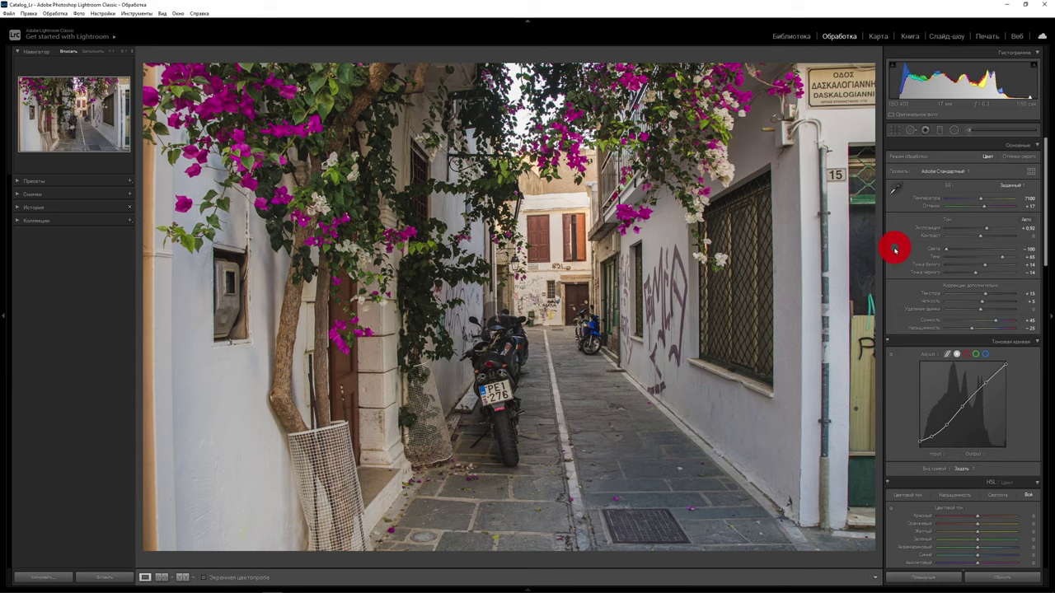
Collapse the Basic and Tone Curve panels and view the HSL Hue and Saturation tabs
{"action": "left_click", "coordinate": [1037, 145]}
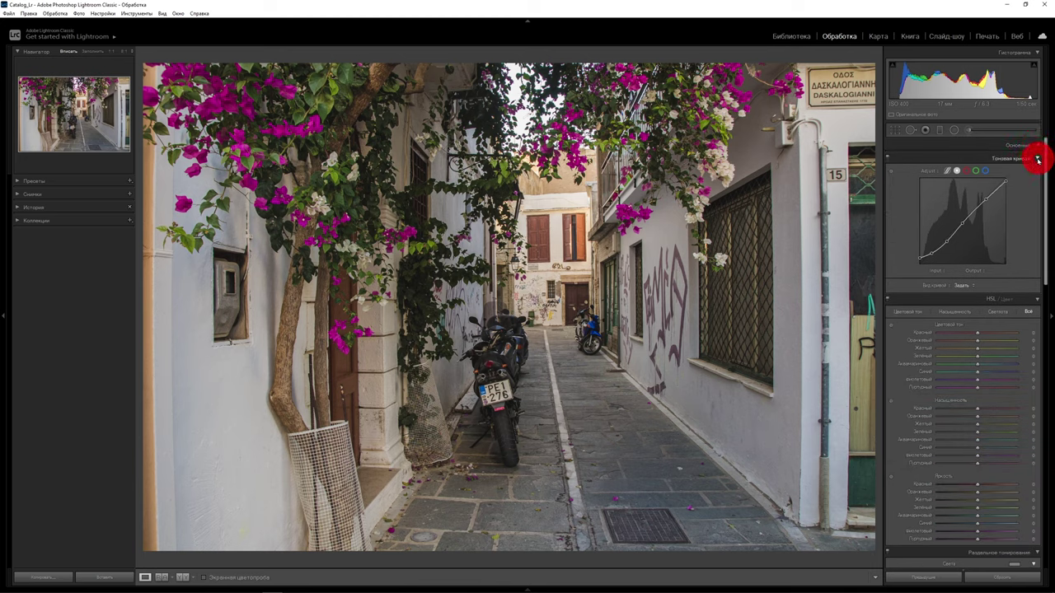
{"action": "left_click", "coordinate": [1038, 159]}
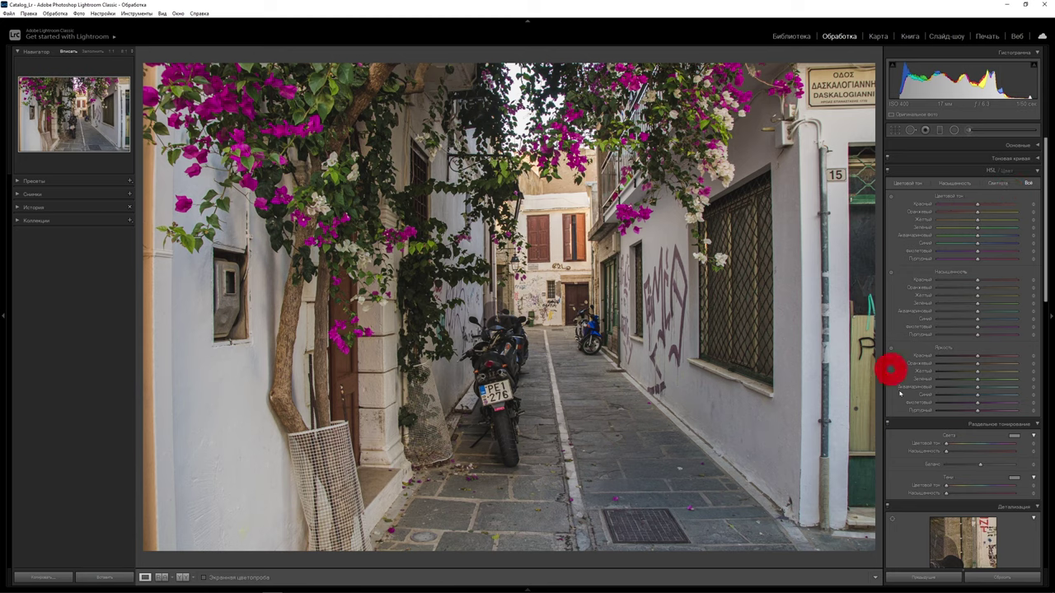
{"action": "left_click", "coordinate": [910, 183]}
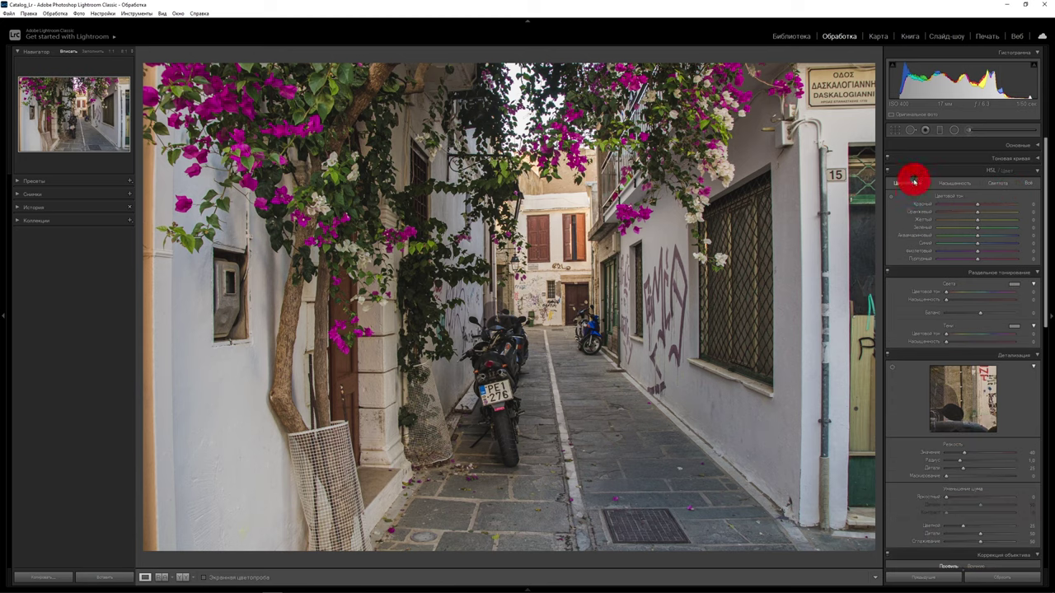
{"action": "left_click", "coordinate": [956, 183]}
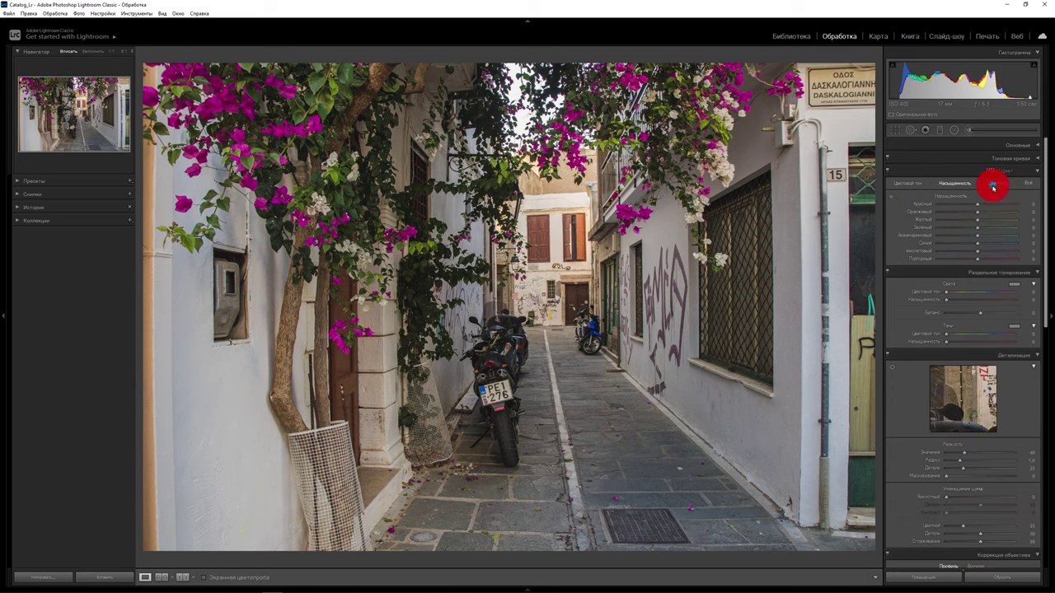
Check Luminance and the Color swatch view, then show All HSL sliders together
{"action": "left_click", "coordinate": [995, 183]}
{"action": "left_click", "coordinate": [995, 184]}
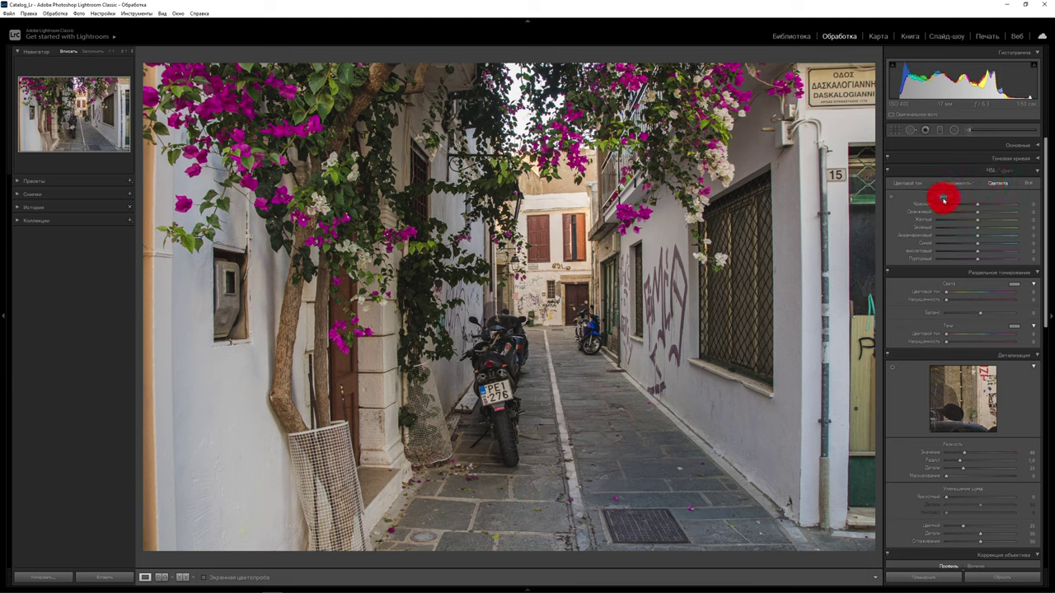
{"action": "left_click", "coordinate": [1008, 172]}
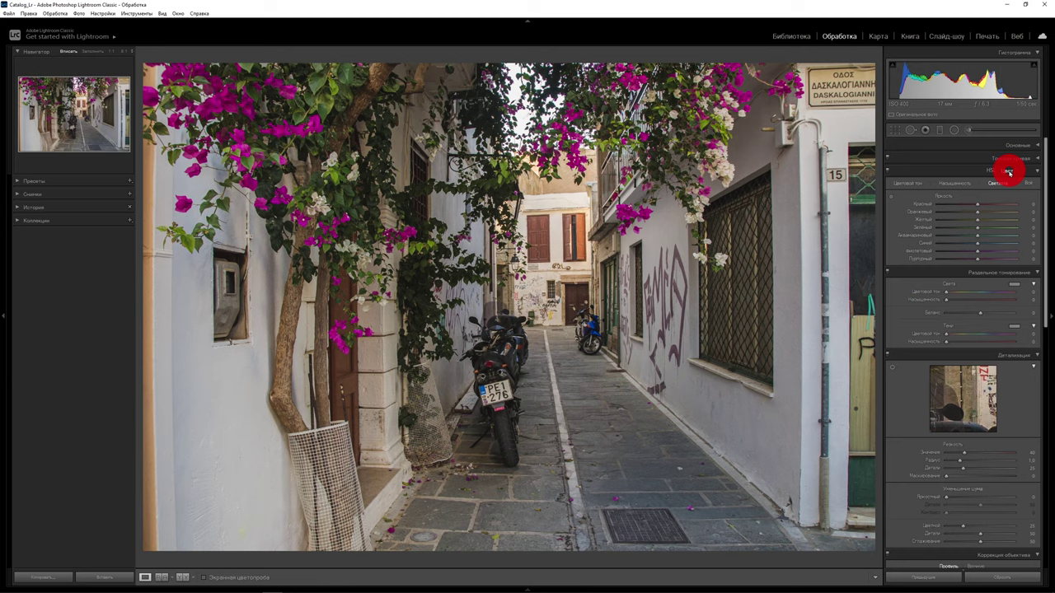
{"action": "left_click", "coordinate": [1009, 172]}
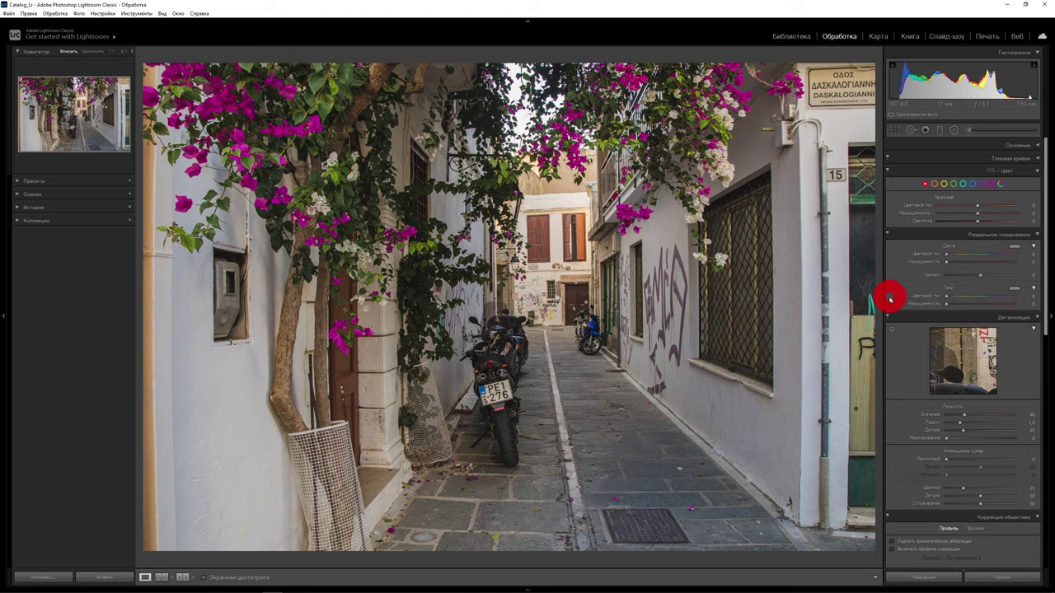
{"action": "left_click", "coordinate": [992, 171]}
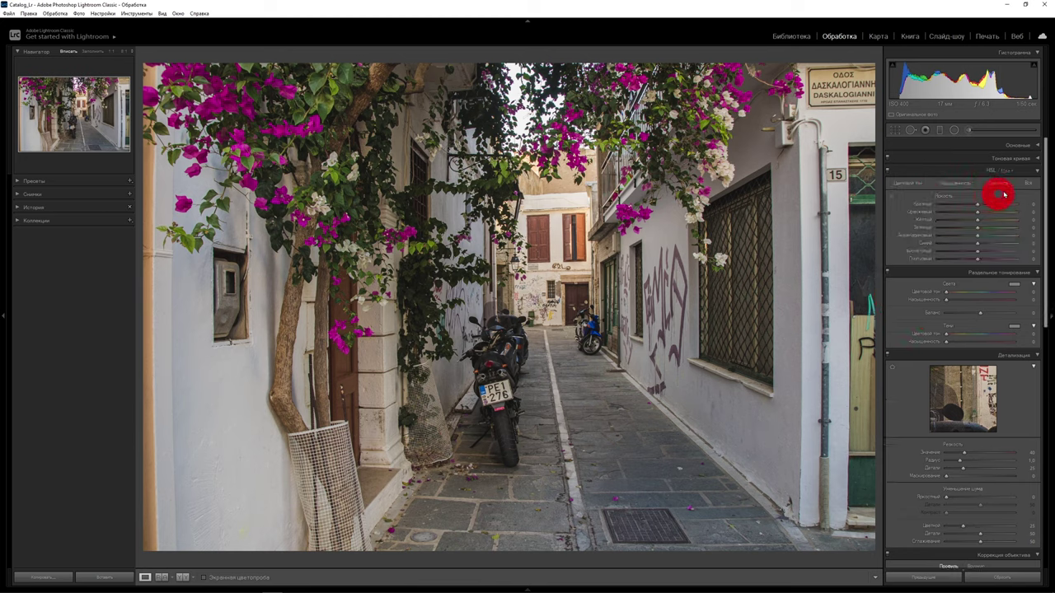
{"action": "left_click", "coordinate": [1029, 183]}
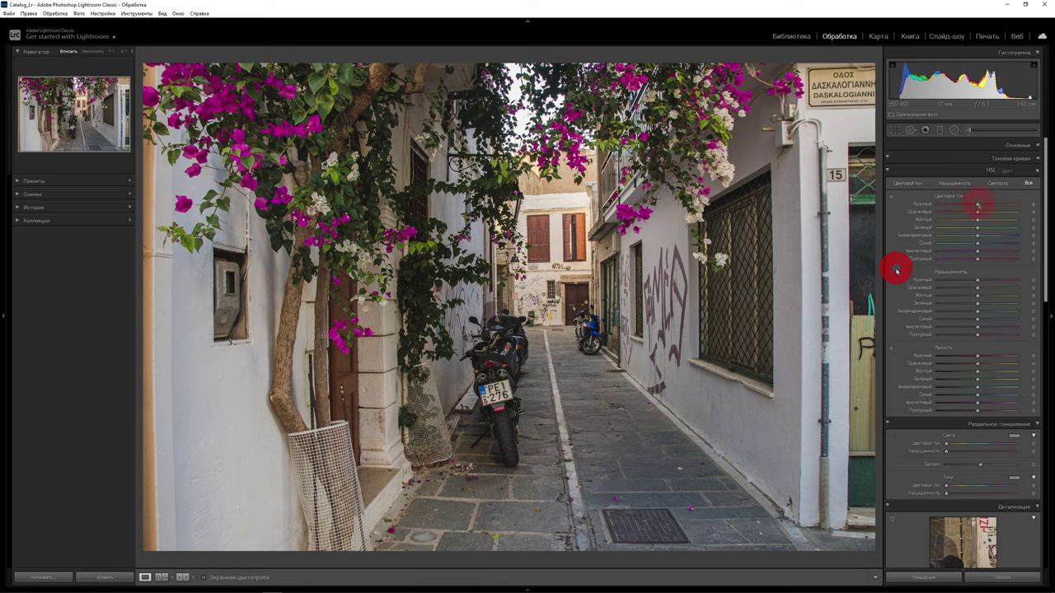
{"action": "left_click", "coordinate": [978, 204]}
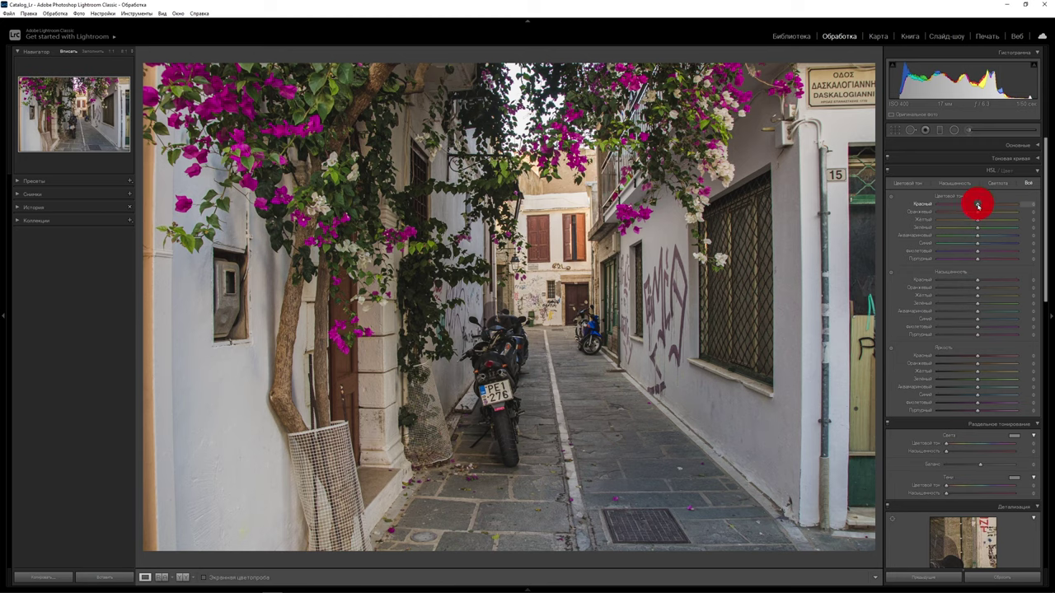
{"action": "mouse_move", "coordinate": [979, 206]}
{"action": "left_mouse_down"}
{"action": "mouse_move", "coordinate": [995, 207]}
{"action": "mouse_move", "coordinate": [978, 207]}
{"action": "left_mouse_up"}
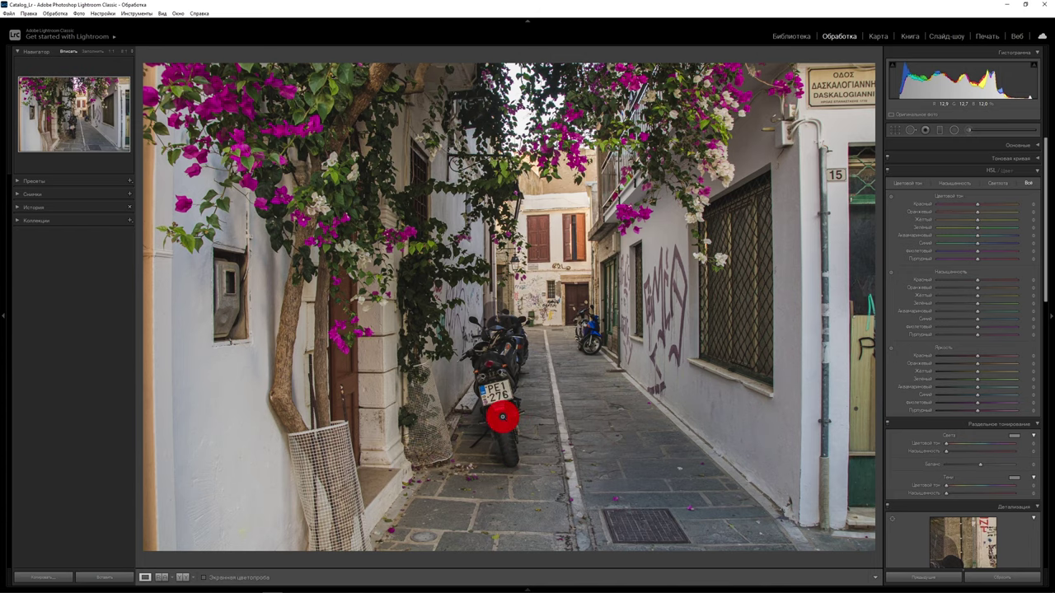
{"action": "left_click", "coordinate": [501, 416]}
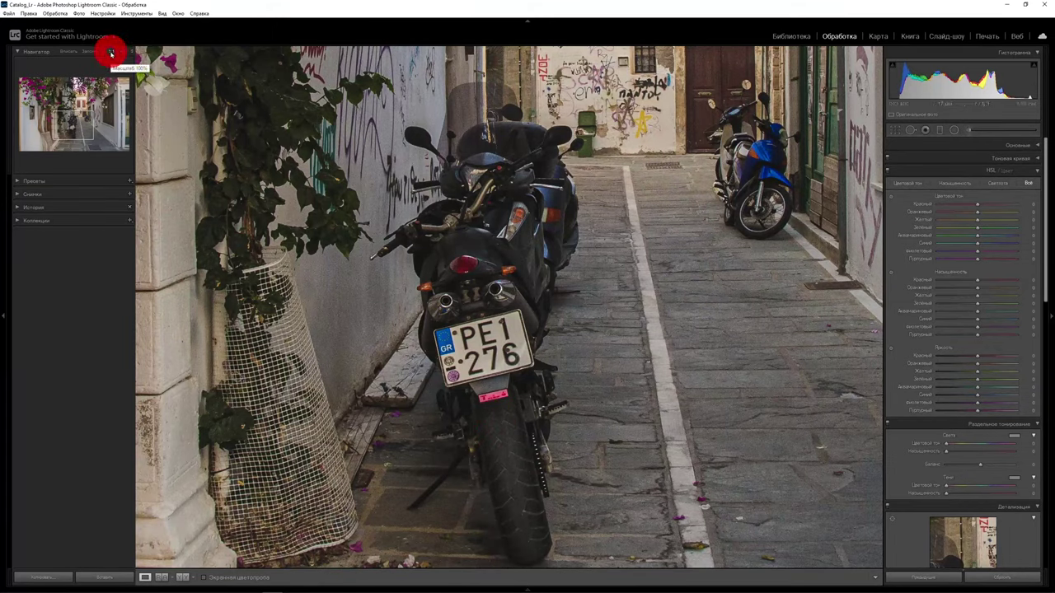
{"action": "left_click", "coordinate": [527, 379]}
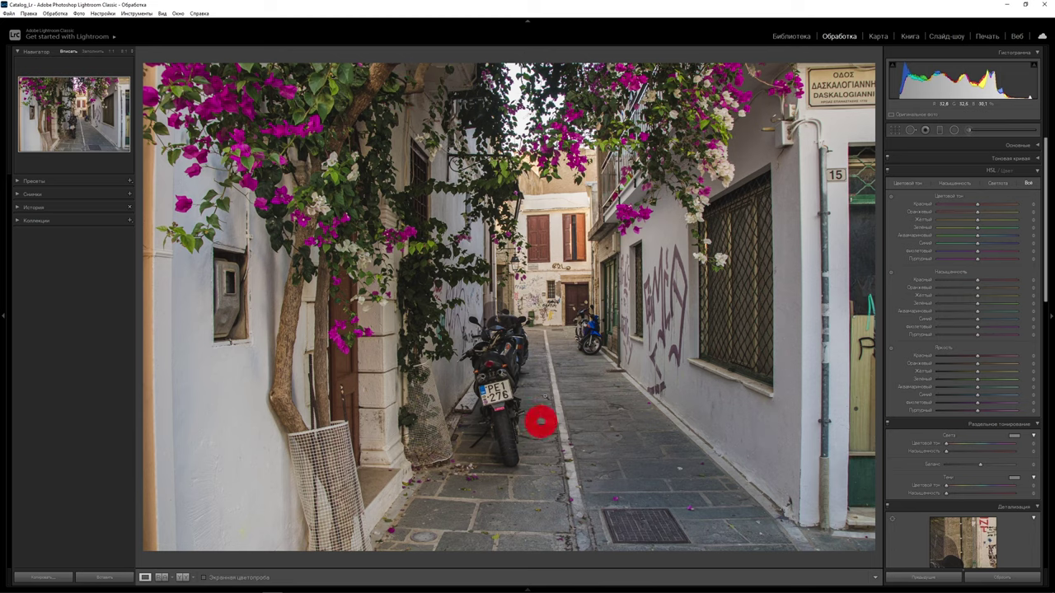
{"action": "left_click", "coordinate": [132, 52]}
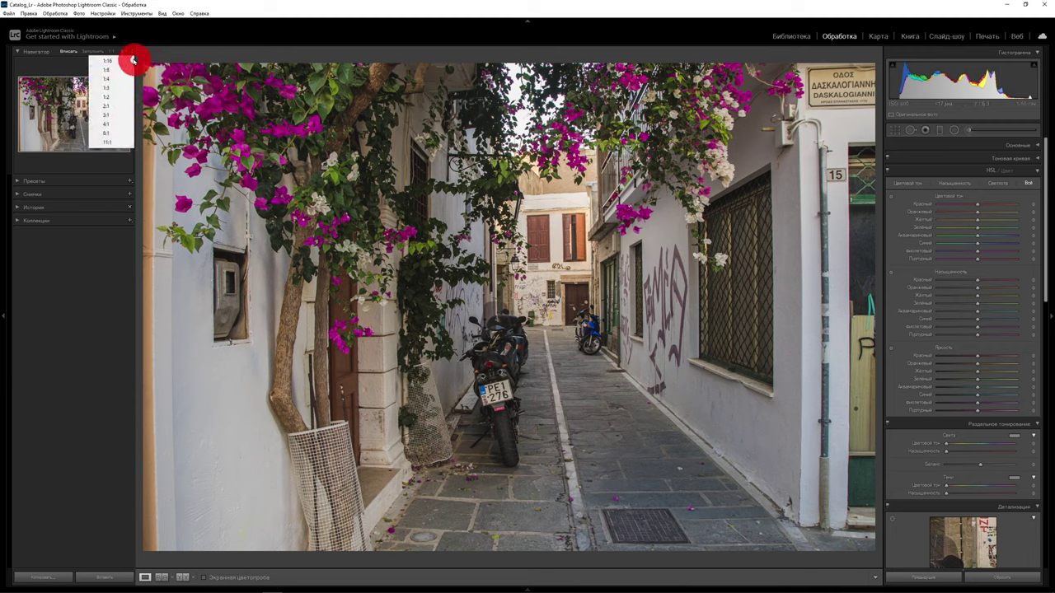
{"action": "left_click", "coordinate": [125, 51]}
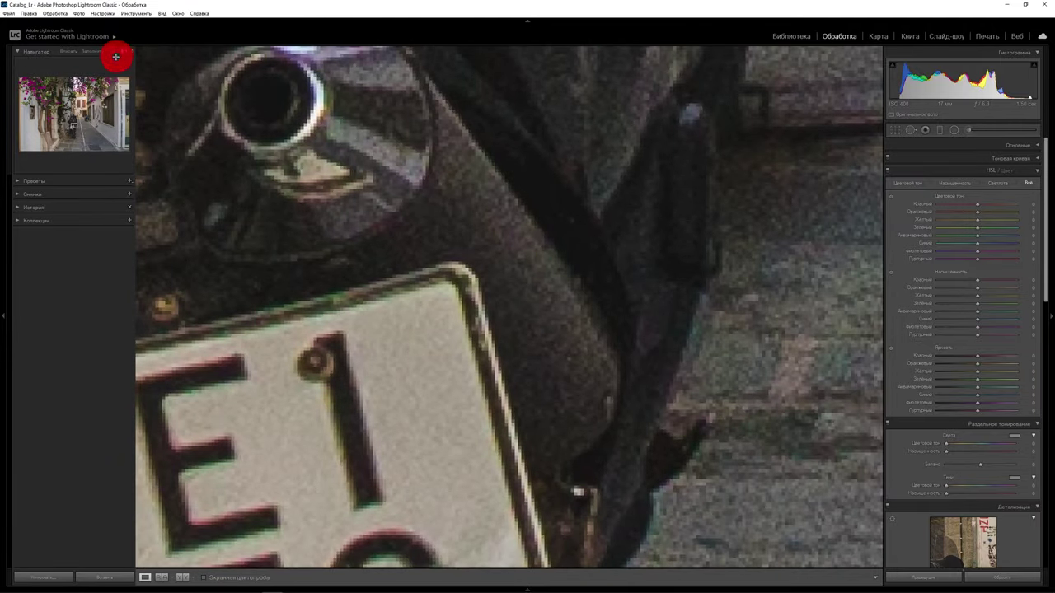
{"action": "left_click", "coordinate": [475, 313]}
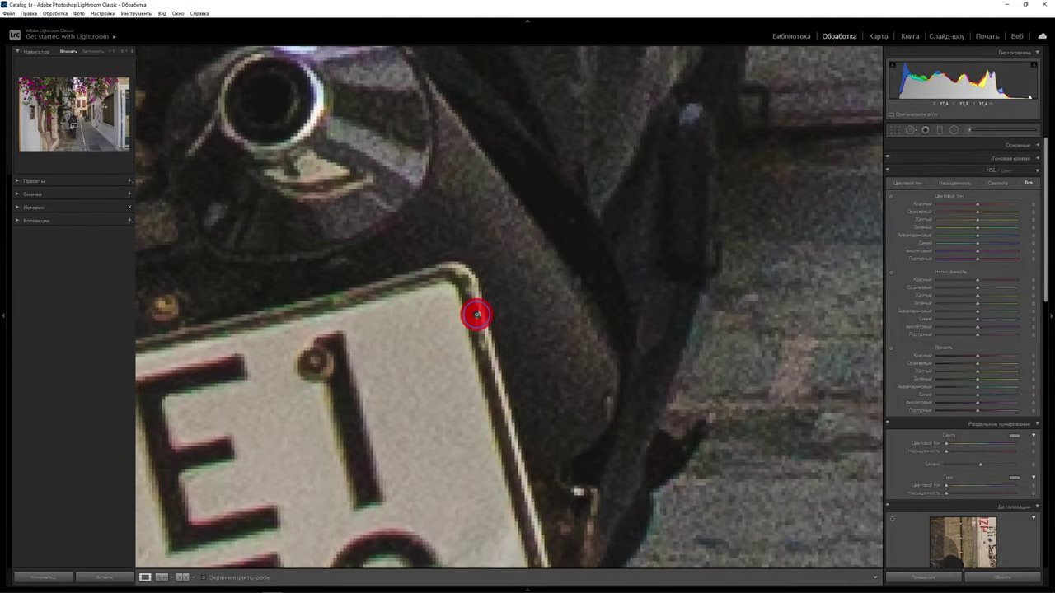
{"action": "left_click", "coordinate": [549, 349]}
{"action": "mouse_move", "coordinate": [520, 366]}
{"action": "left_mouse_down"}
{"action": "mouse_move", "coordinate": [619, 370]}
{"action": "mouse_move", "coordinate": [546, 365]}
{"action": "left_mouse_up"}
{"action": "left_click", "coordinate": [443, 365]}
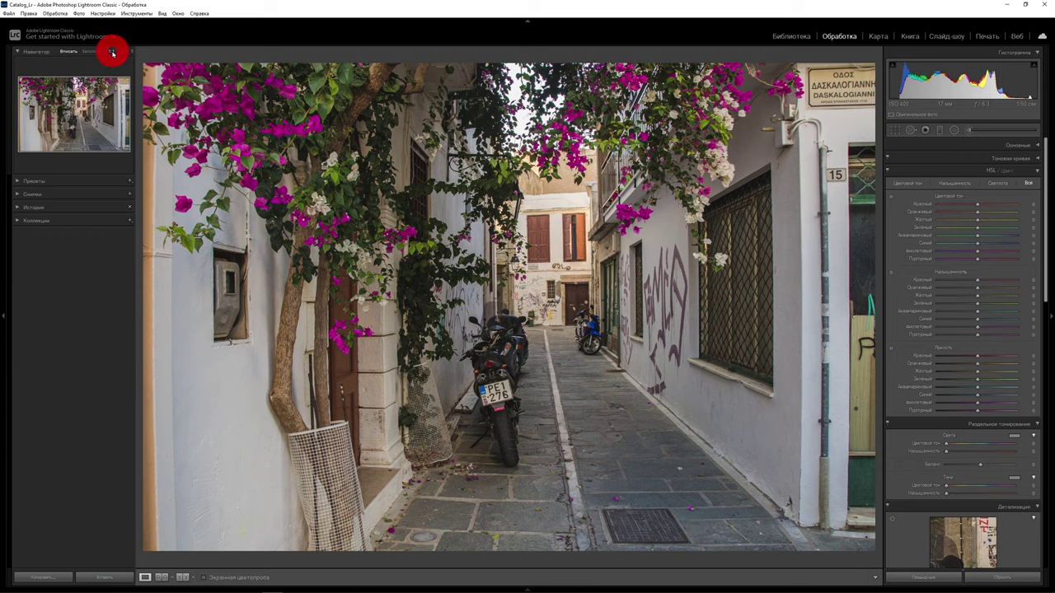
Zoom to 1:1 on the motorbike and raise red saturation to +34
{"action": "left_click", "coordinate": [113, 52]}
{"action": "left_click_drag", "start_coordinate": [711, 415], "coordinate": [564, 314]}
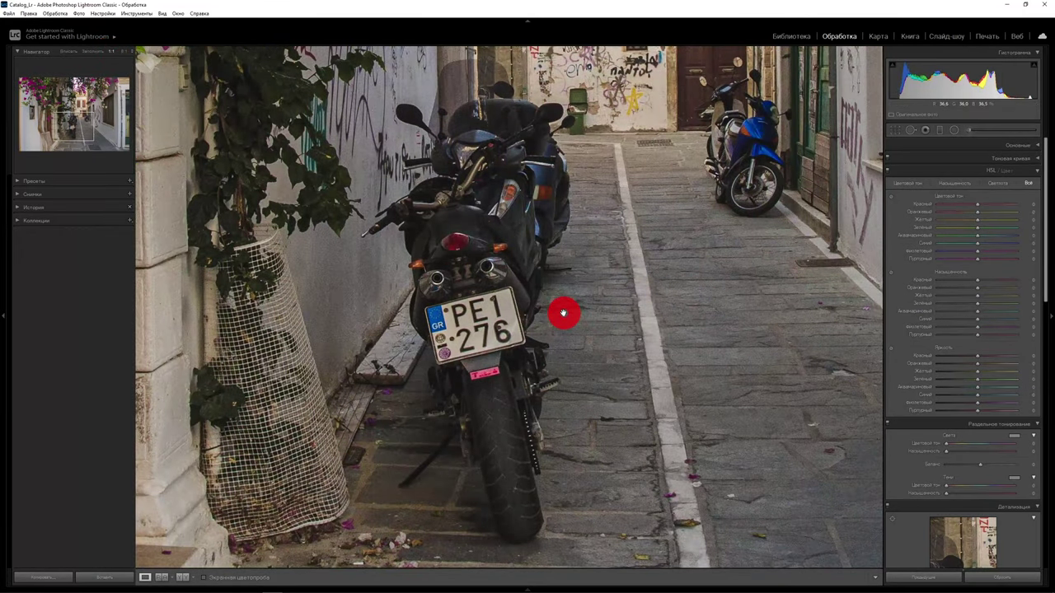
{"action": "left_click_drag", "start_coordinate": [978, 280], "coordinate": [1016, 286]}
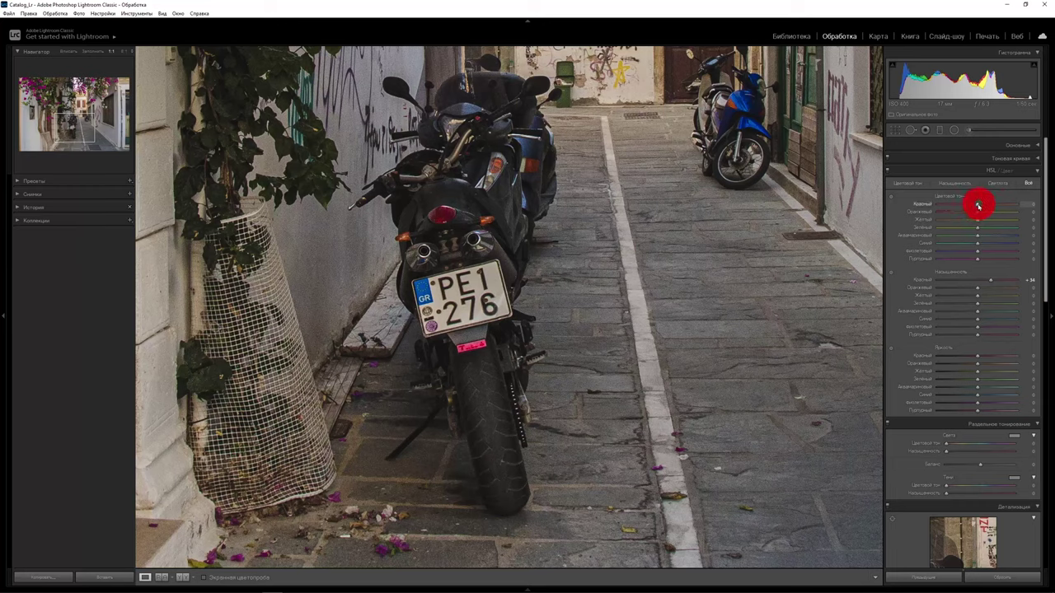
Experiment with the red hue, reset it to 0, and return to the whole-photo view
{"action": "mouse_move", "coordinate": [978, 206]}
{"action": "left_mouse_down"}
{"action": "mouse_move", "coordinate": [919, 200]}
{"action": "mouse_move", "coordinate": [979, 205]}
{"action": "mouse_move", "coordinate": [535, 242]}
{"action": "mouse_move", "coordinate": [434, 212]}
{"action": "mouse_move", "coordinate": [963, 207]}
{"action": "mouse_move", "coordinate": [607, 252]}
{"action": "mouse_move", "coordinate": [427, 218]}
{"action": "left_mouse_up"}
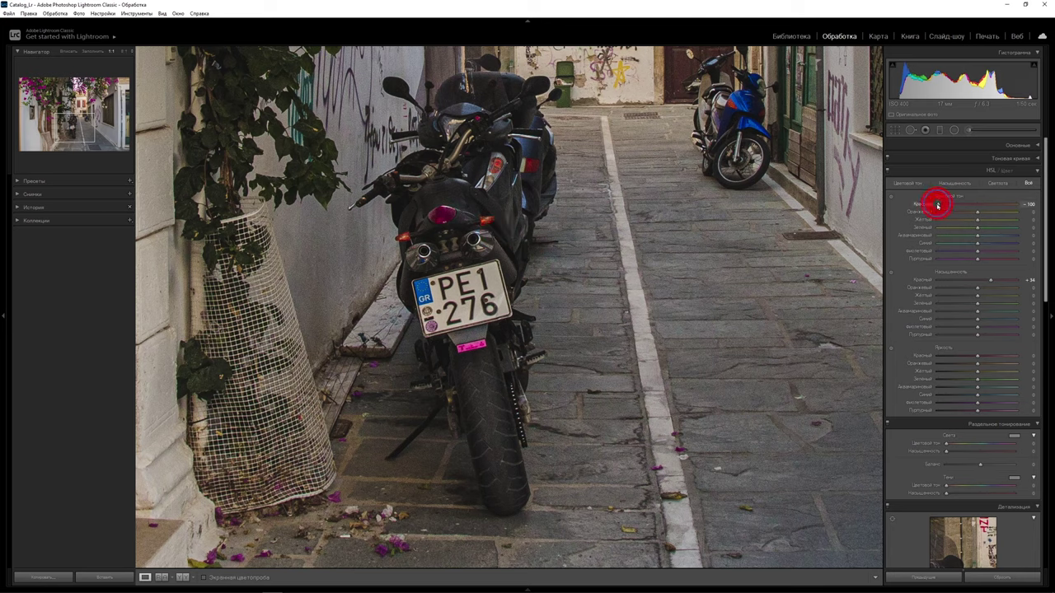
{"action": "left_click_drag", "start_coordinate": [937, 205], "coordinate": [1020, 198]}
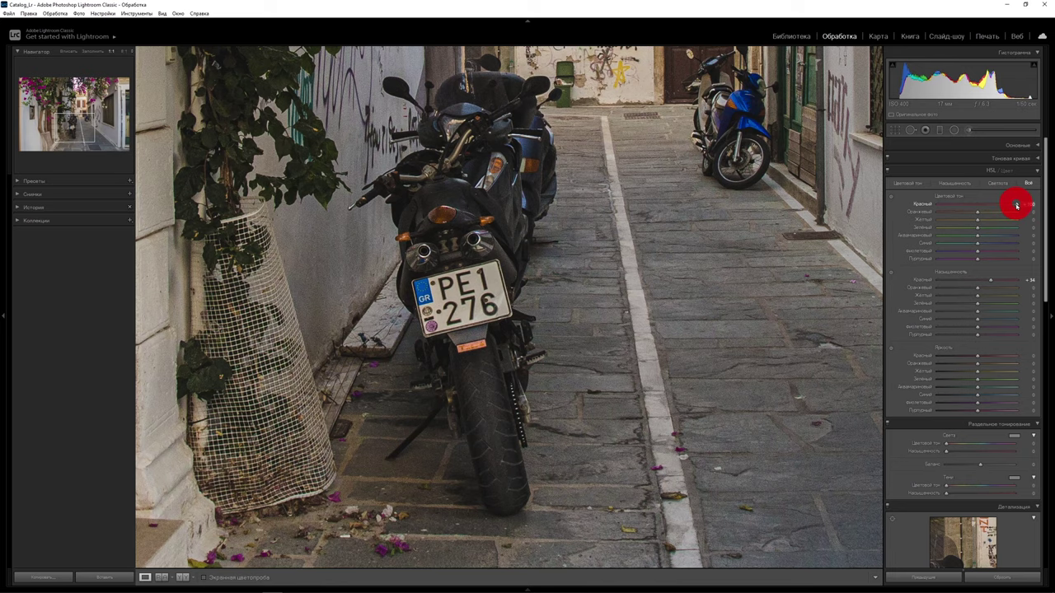
{"action": "double_click", "coordinate": [1016, 205]}
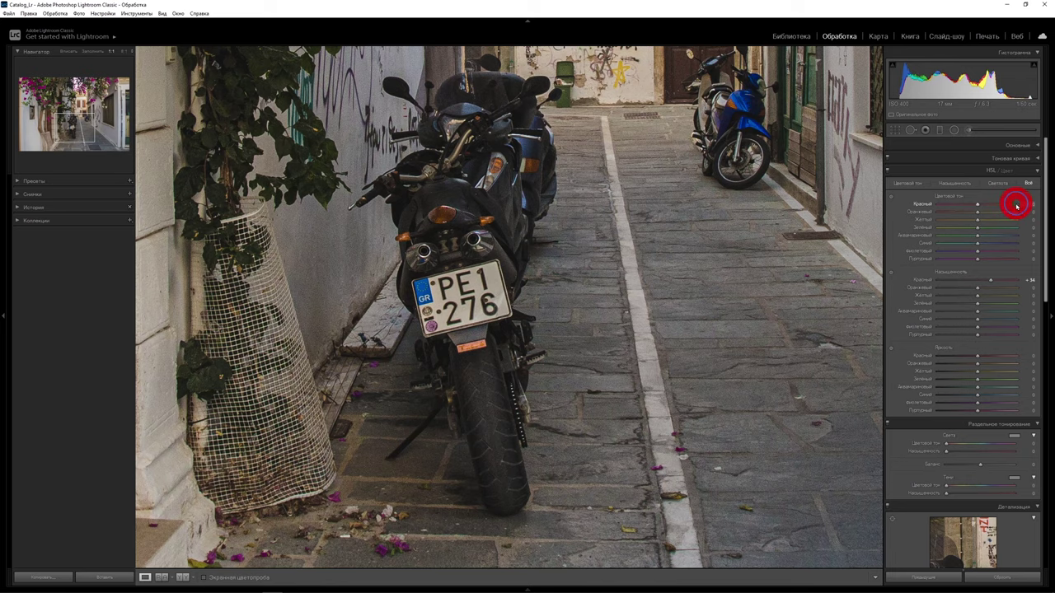
{"action": "left_click", "coordinate": [677, 348]}
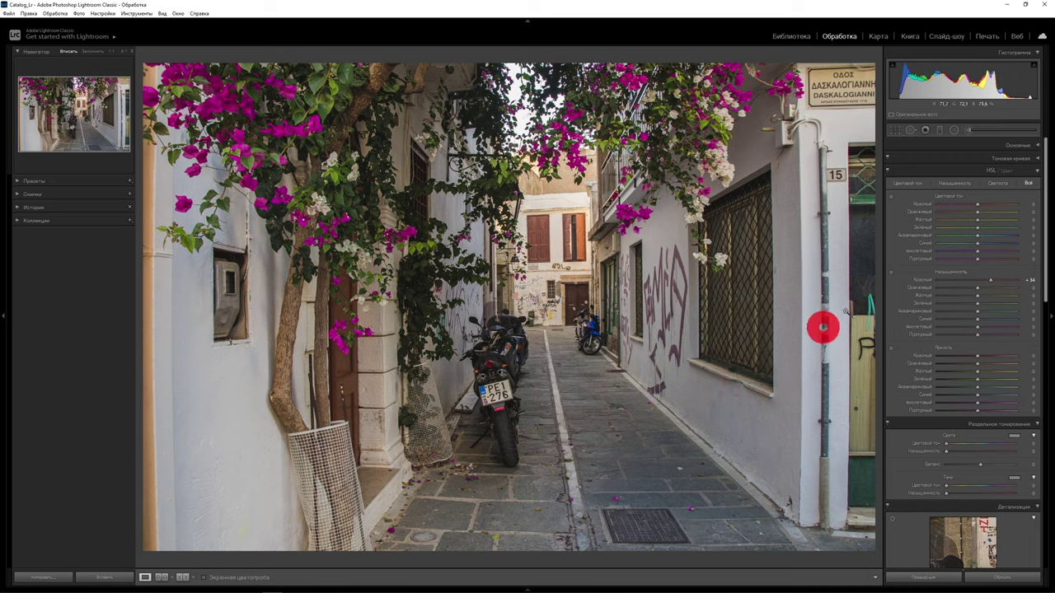
Nudge red hue to +10 and max out orange saturation at +100
{"action": "left_click_drag", "start_coordinate": [978, 205], "coordinate": [982, 204]}
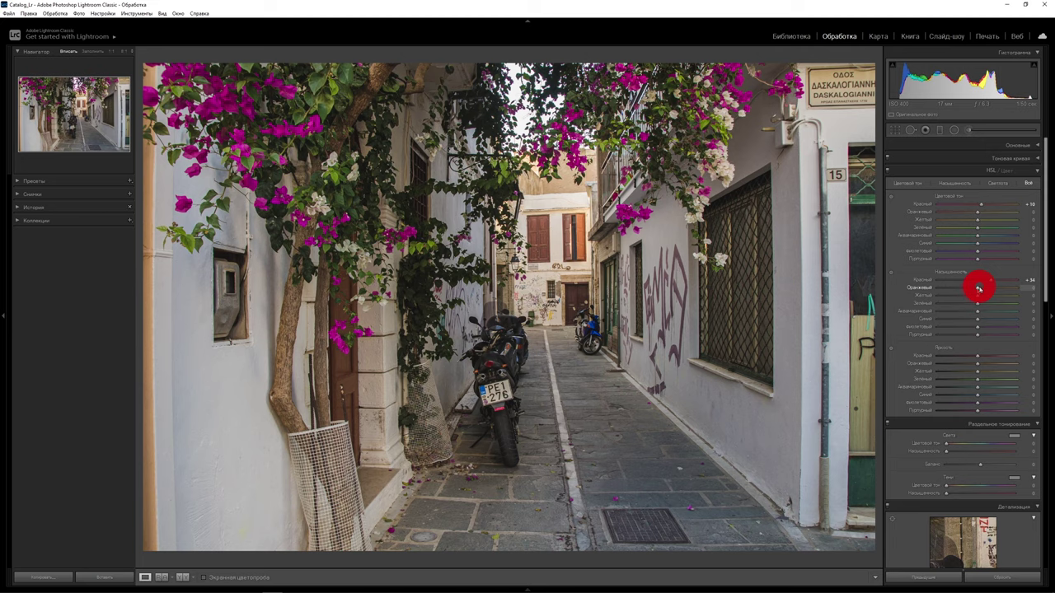
{"action": "left_click_drag", "start_coordinate": [979, 287], "coordinate": [978, 289]}
{"action": "left_click_drag", "start_coordinate": [977, 289], "coordinate": [1022, 288]}
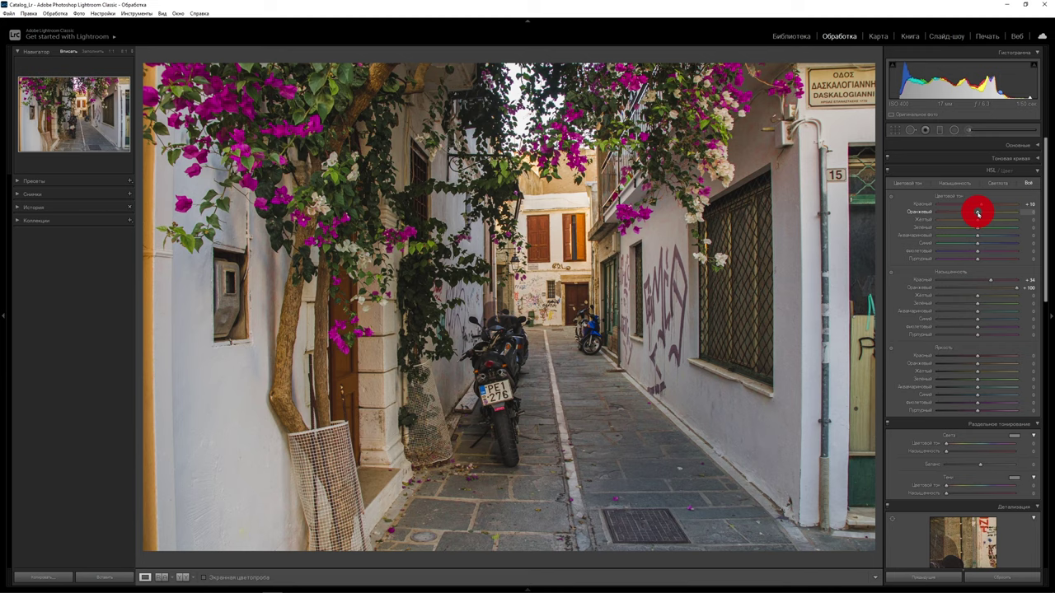
Settle orange hue at +13, orange saturation at +31, and yellow saturation at -49
{"action": "left_click_drag", "start_coordinate": [978, 213], "coordinate": [967, 212]}
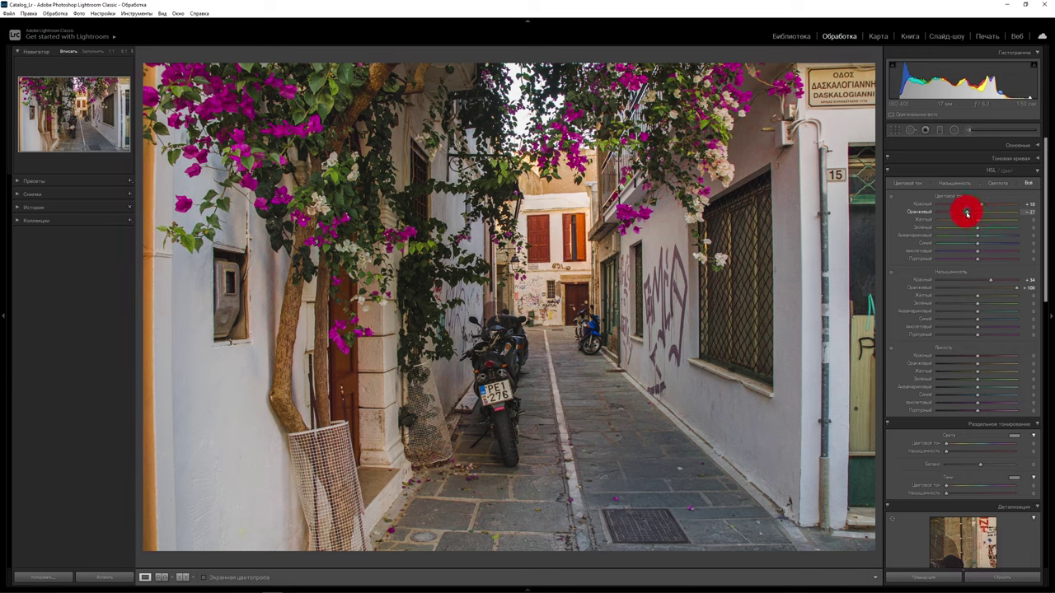
{"action": "left_click_drag", "start_coordinate": [967, 213], "coordinate": [994, 213]}
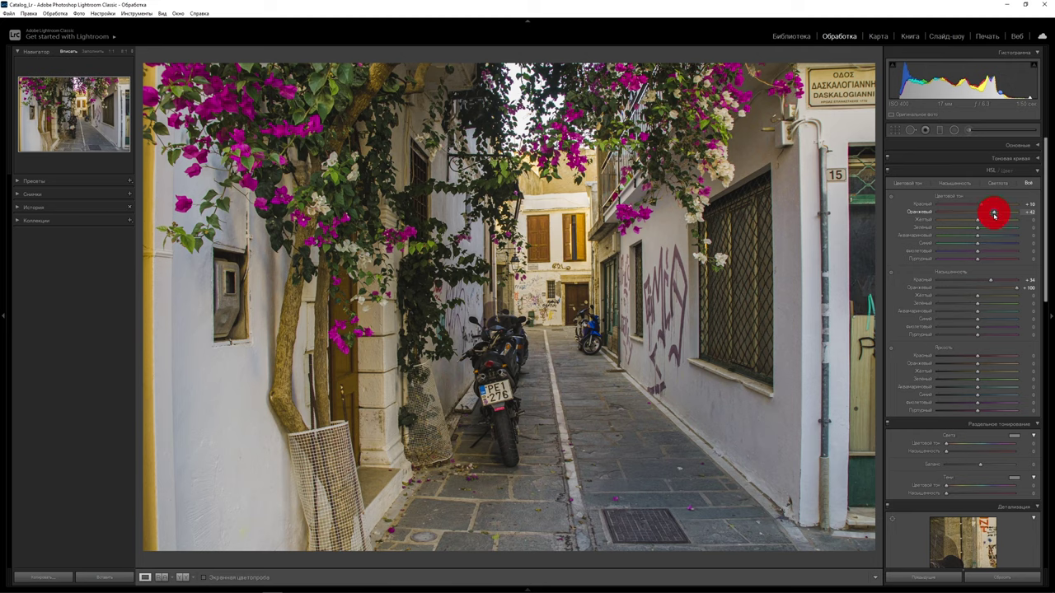
{"action": "left_click_drag", "start_coordinate": [995, 214], "coordinate": [972, 212]}
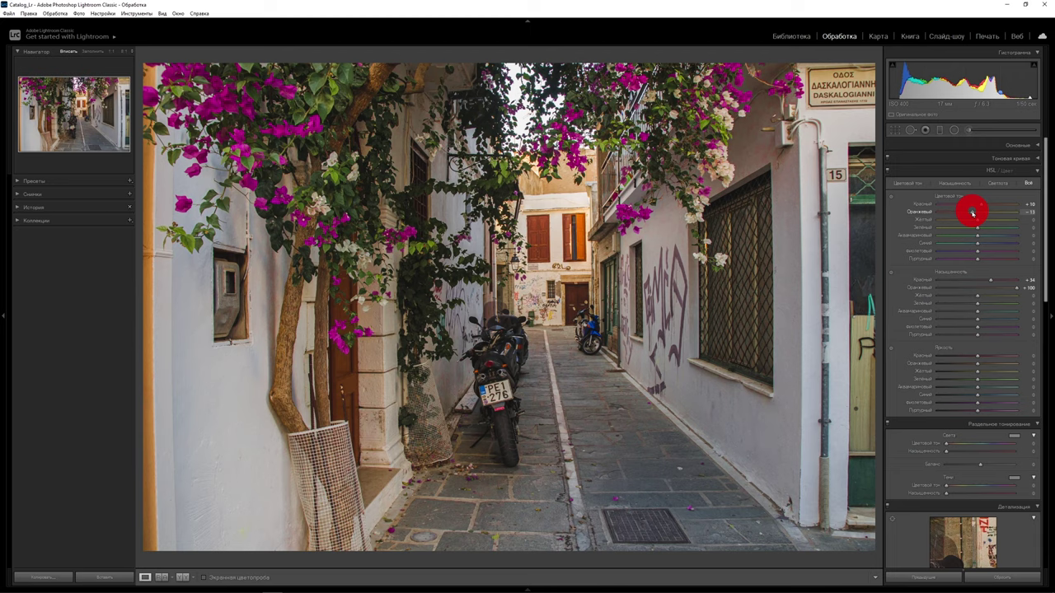
{"action": "left_click_drag", "start_coordinate": [983, 286], "coordinate": [992, 285]}
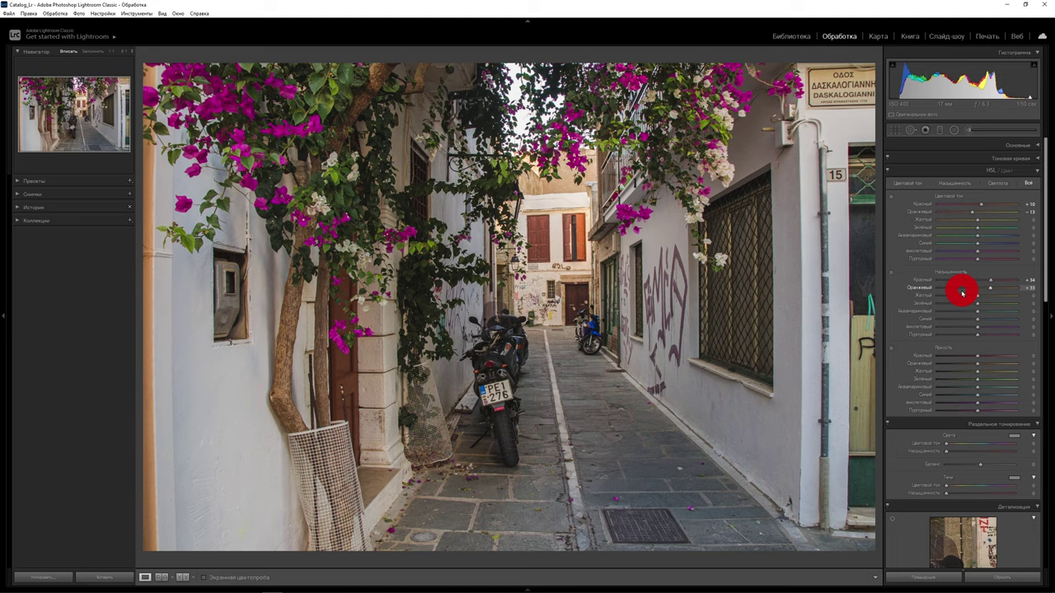
{"action": "mouse_move", "coordinate": [977, 295]}
{"action": "left_mouse_down"}
{"action": "mouse_move", "coordinate": [1045, 306]}
{"action": "mouse_move", "coordinate": [959, 313]}
{"action": "left_mouse_up"}
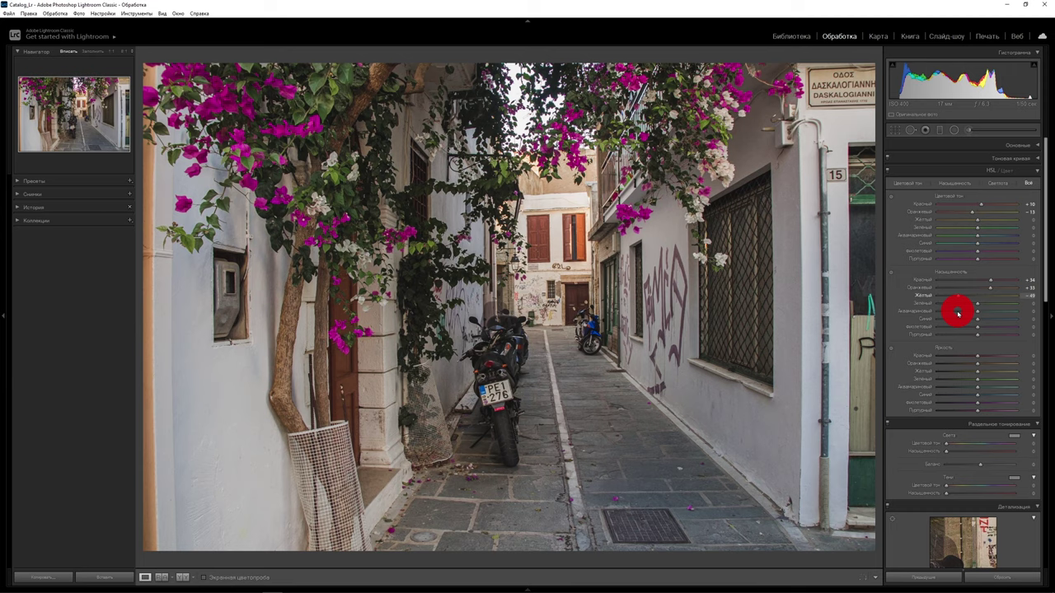
Shift yellow hue to -61, check the alley up close, and raise green saturation to +100
{"action": "left_click_drag", "start_coordinate": [977, 220], "coordinate": [953, 220]}
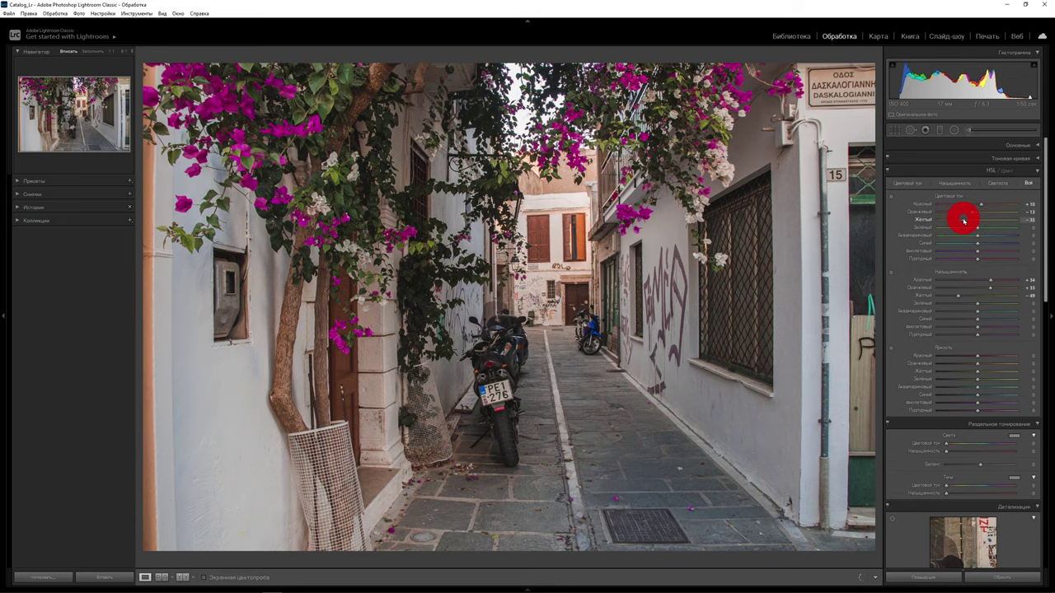
{"action": "left_click", "coordinate": [543, 277]}
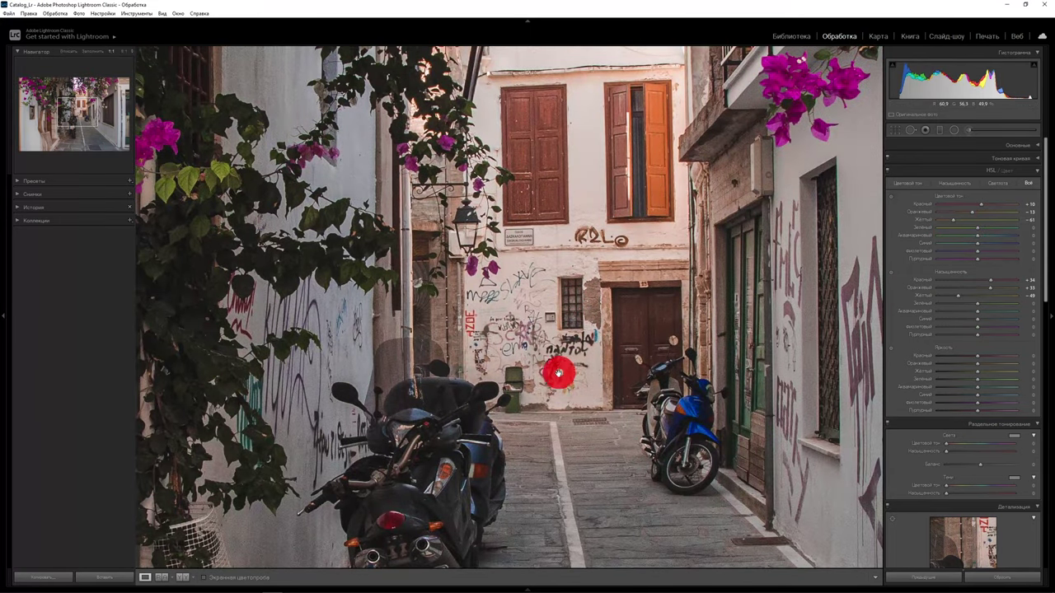
{"action": "left_click", "coordinate": [559, 374]}
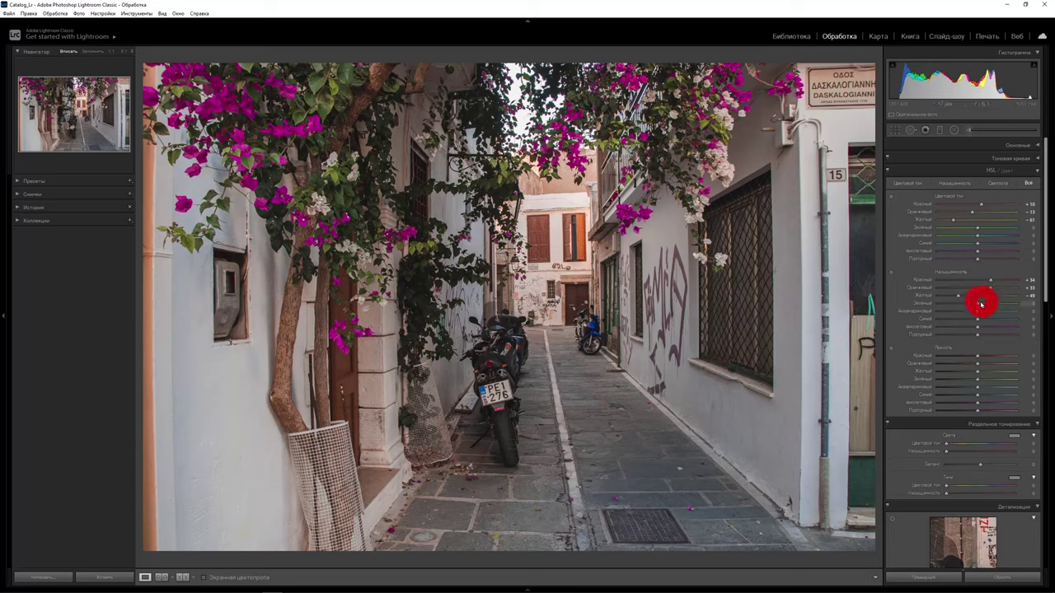
{"action": "mouse_move", "coordinate": [1020, 308]}
{"action": "left_mouse_down"}
{"action": "mouse_move", "coordinate": [1010, 306]}
{"action": "mouse_move", "coordinate": [1017, 301]}
{"action": "left_mouse_up"}
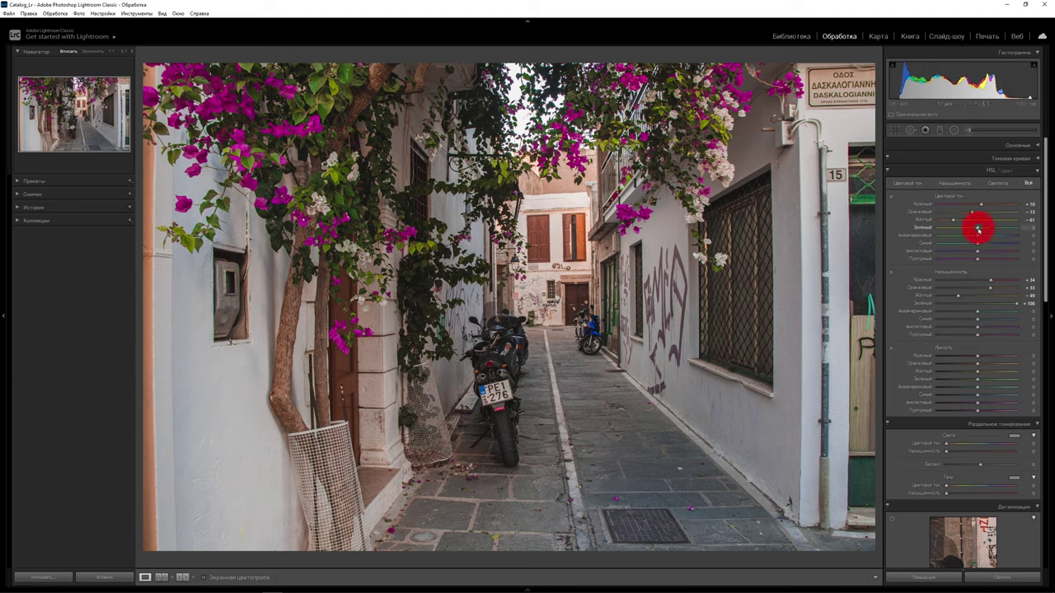
Try green hue values while inspecting the foliage at 1:1, settling green hue at +27
{"action": "left_click_drag", "start_coordinate": [979, 230], "coordinate": [945, 228]}
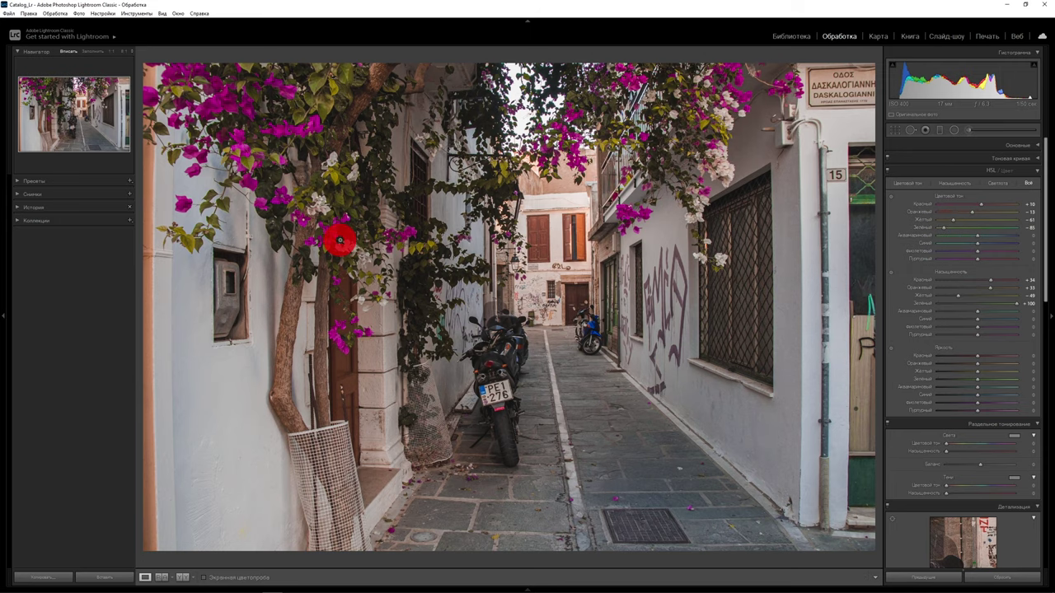
{"action": "left_click", "coordinate": [430, 255]}
{"action": "left_click_drag", "start_coordinate": [429, 254], "coordinate": [504, 264]}
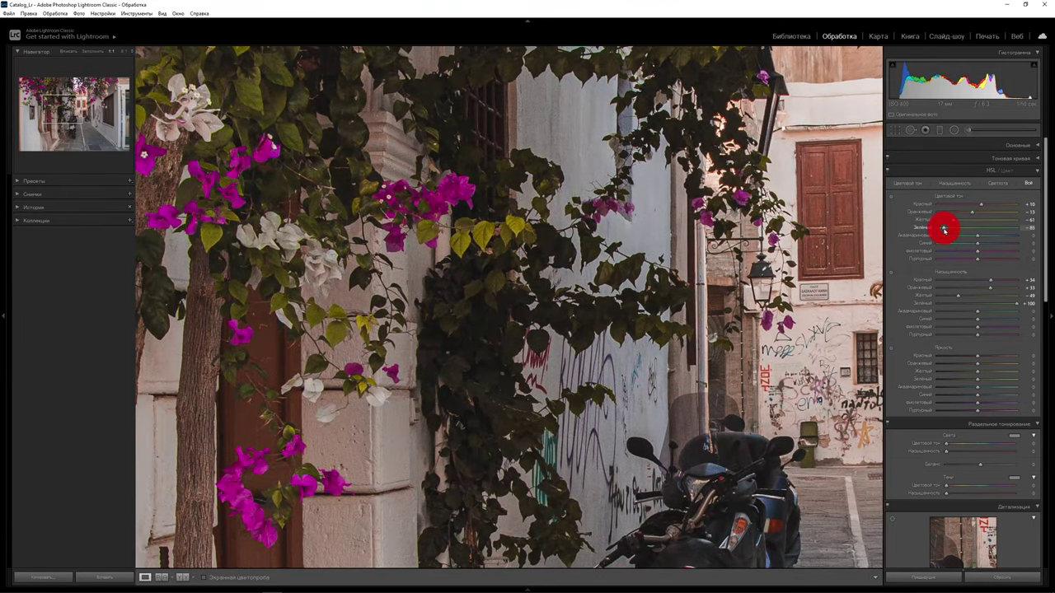
{"action": "left_click_drag", "start_coordinate": [944, 232], "coordinate": [1006, 227]}
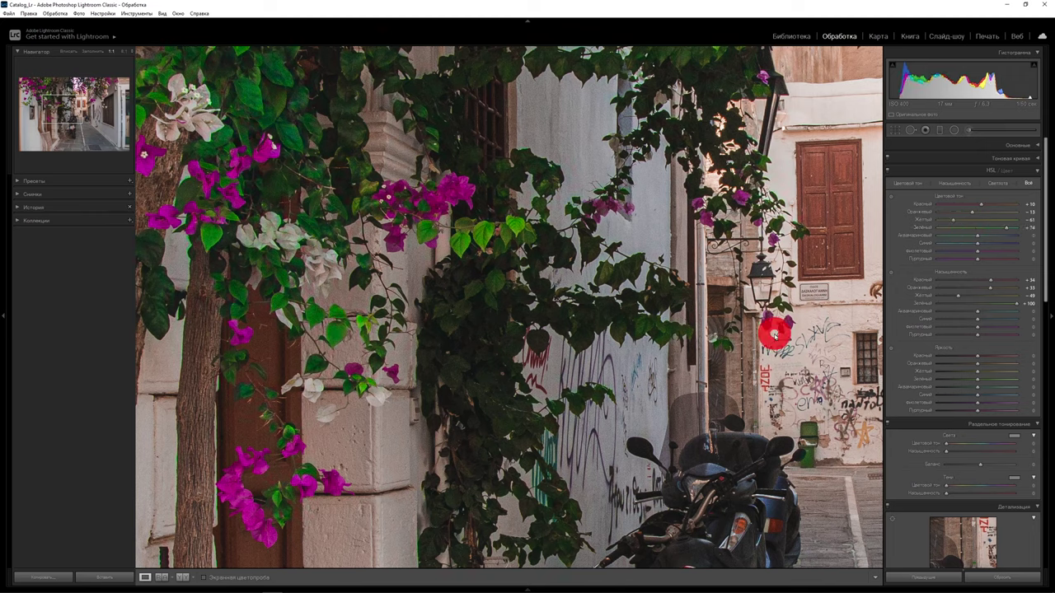
{"action": "left_click", "coordinate": [521, 324]}
{"action": "left_click", "coordinate": [988, 229]}
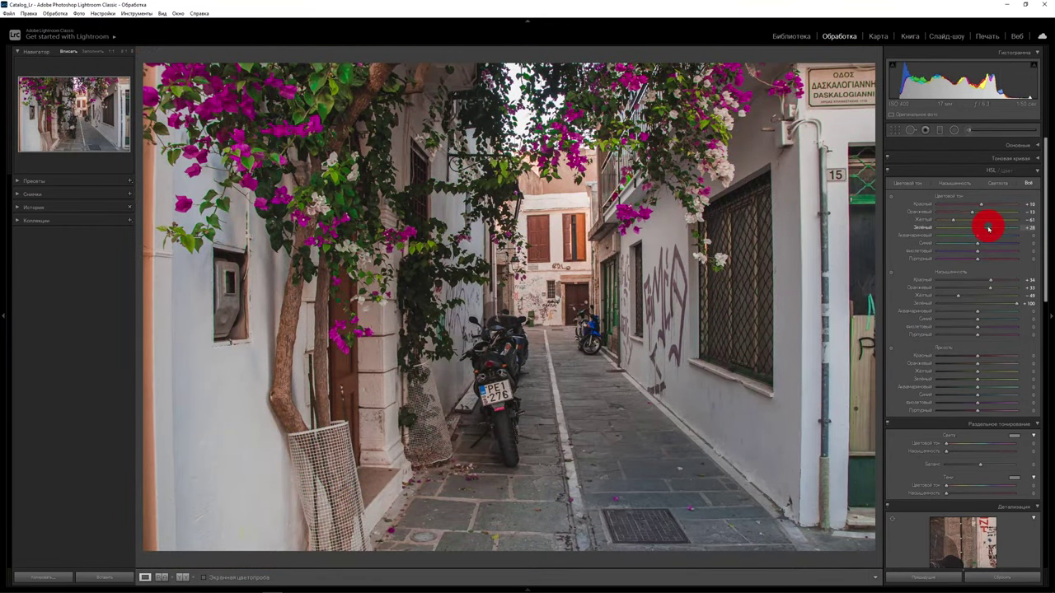
{"action": "left_click_drag", "start_coordinate": [989, 229], "coordinate": [949, 234]}
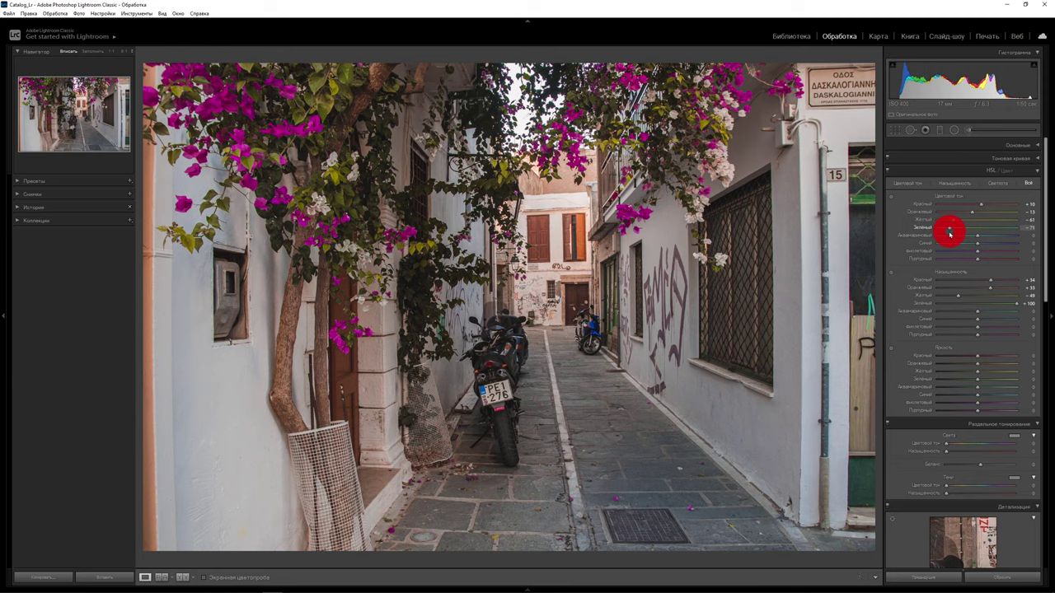
{"action": "left_click_drag", "start_coordinate": [949, 234], "coordinate": [988, 231]}
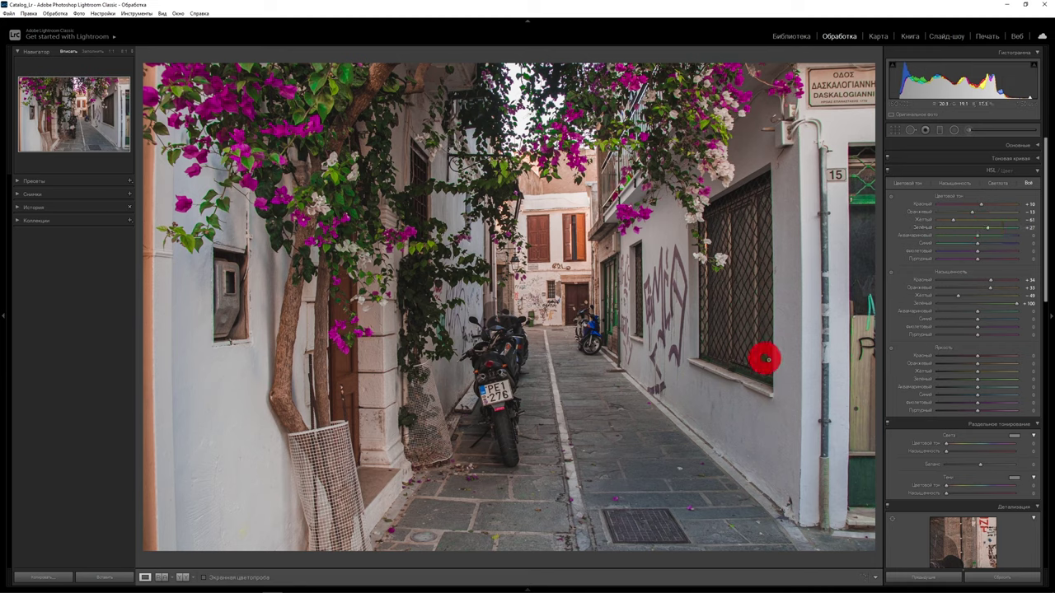
Reset green saturation, raise it to +57, and drop aqua saturation to -100
{"action": "double_click", "coordinate": [1017, 303]}
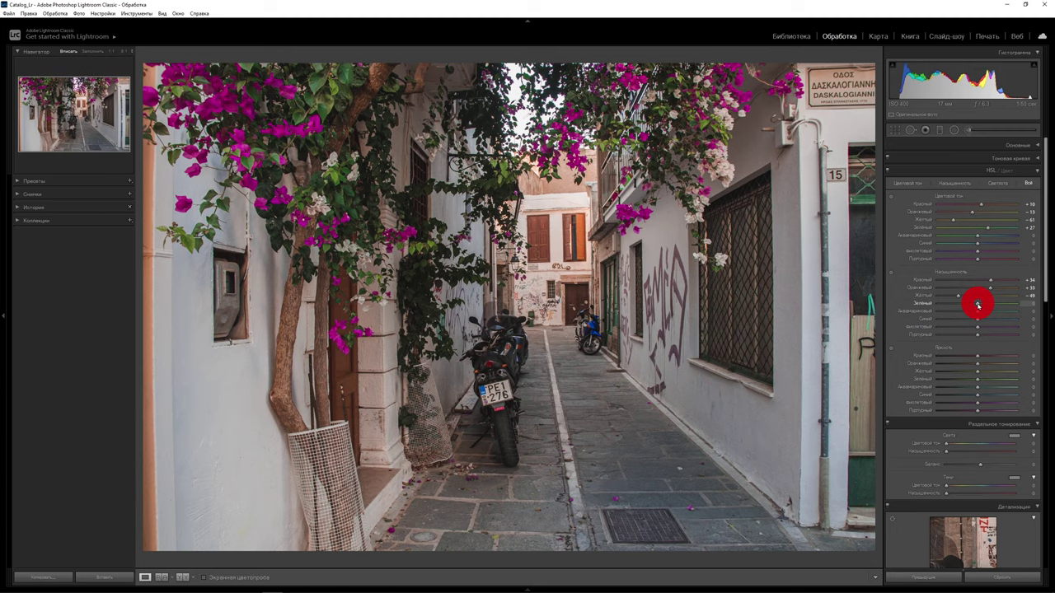
{"action": "left_click_drag", "start_coordinate": [977, 305], "coordinate": [1001, 303]}
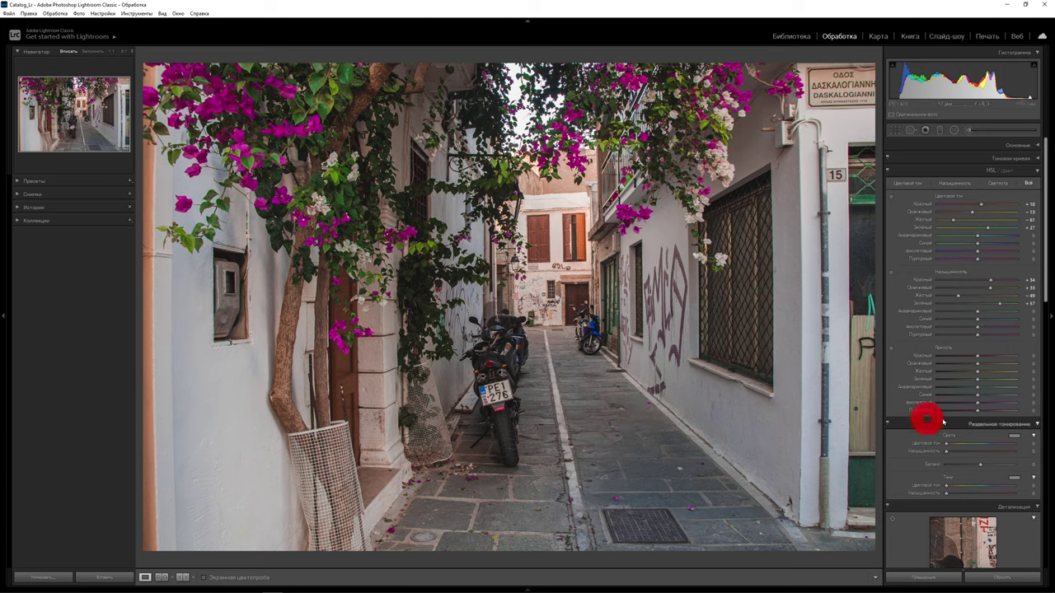
{"action": "left_click_drag", "start_coordinate": [978, 313], "coordinate": [923, 310]}
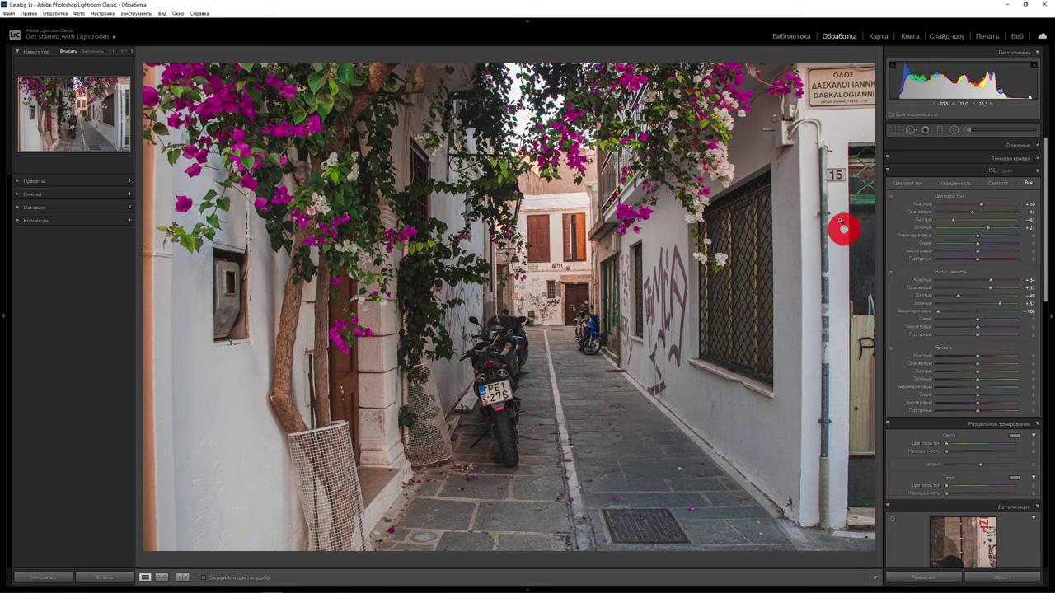
Ease aqua saturation back to -54 and shift the aqua hue to -46
{"action": "mouse_move", "coordinate": [964, 308]}
{"action": "left_mouse_down"}
{"action": "mouse_move", "coordinate": [952, 311]}
{"action": "mouse_move", "coordinate": [967, 310]}
{"action": "left_mouse_up"}
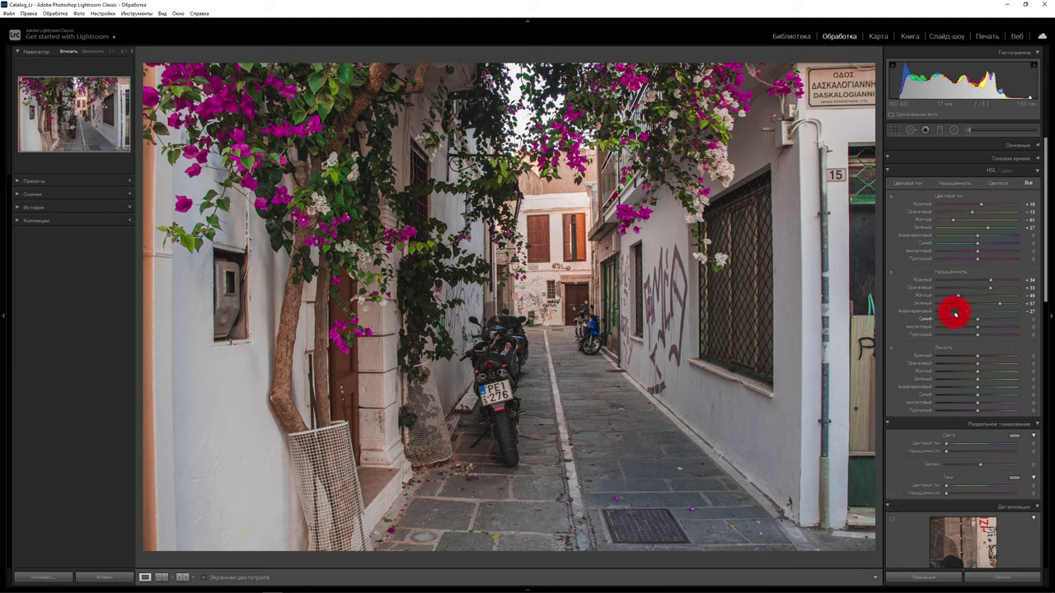
{"action": "left_click_drag", "start_coordinate": [964, 310], "coordinate": [956, 312]}
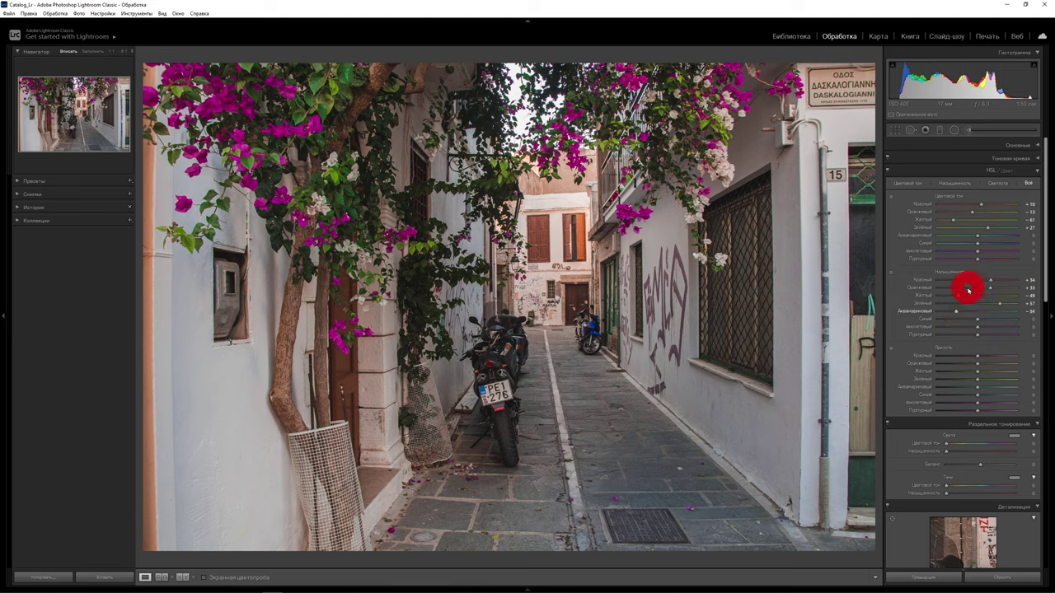
{"action": "mouse_move", "coordinate": [978, 235]}
{"action": "left_mouse_down"}
{"action": "mouse_move", "coordinate": [944, 235]}
{"action": "mouse_move", "coordinate": [959, 237]}
{"action": "left_mouse_up"}
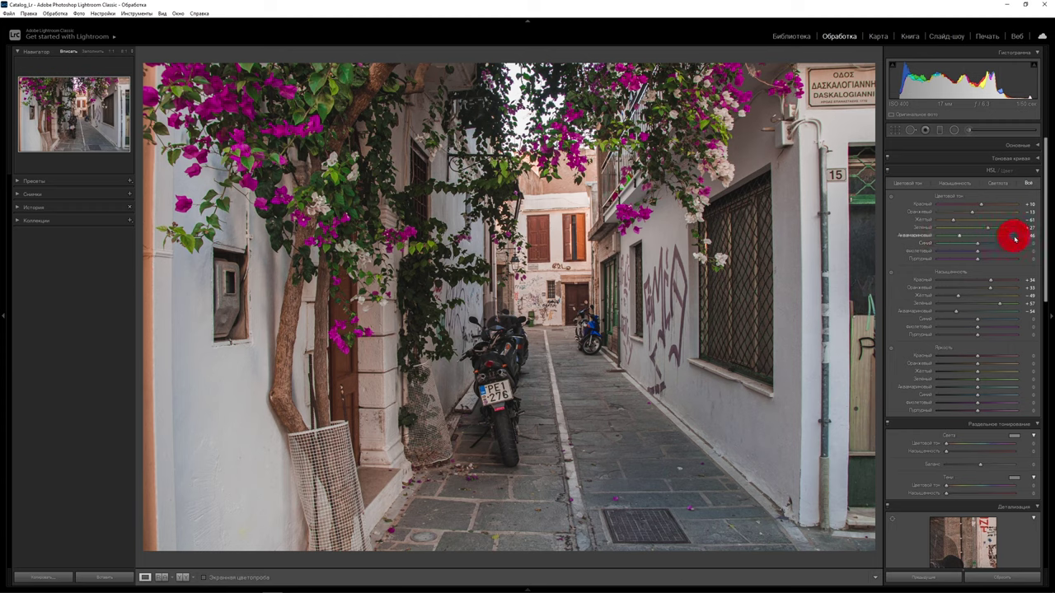
{"action": "mouse_move", "coordinate": [941, 238]}
{"action": "left_mouse_down"}
{"action": "mouse_move", "coordinate": [1016, 237]}
{"action": "mouse_move", "coordinate": [670, 472]}
{"action": "left_mouse_up"}
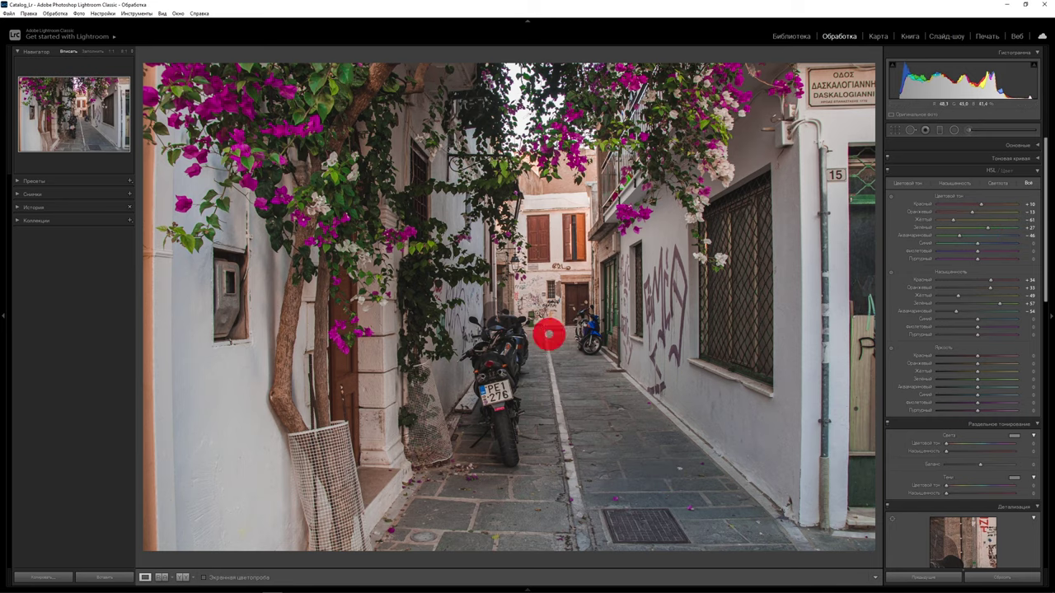
Zoom to 1:1 around the parked motorcycle and raise blue saturation to +34
{"action": "left_click", "coordinate": [502, 404]}
{"action": "left_click_drag", "start_coordinate": [517, 421], "coordinate": [386, 365]}
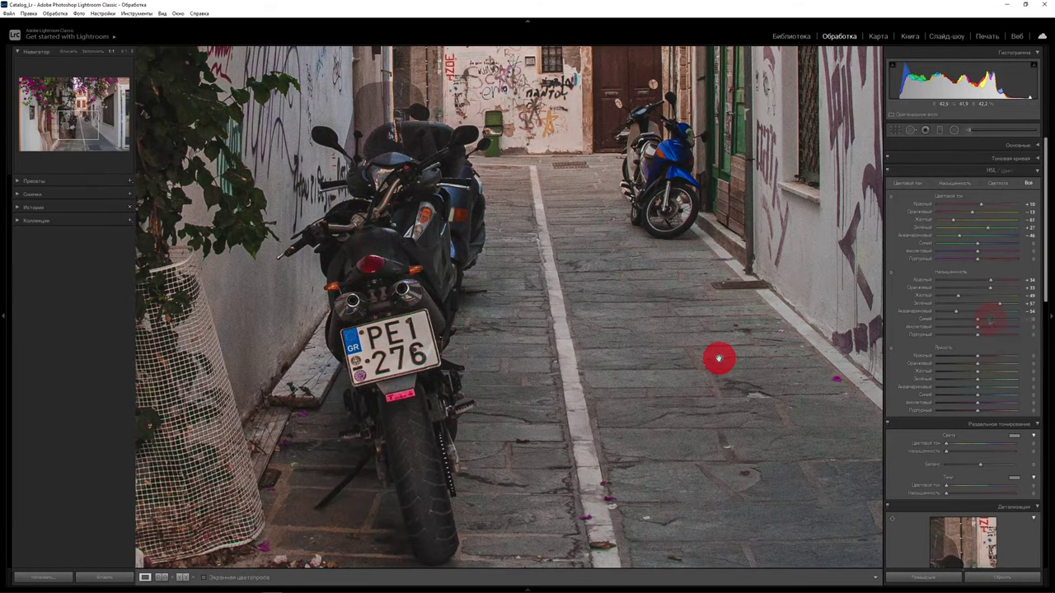
{"action": "left_click_drag", "start_coordinate": [978, 319], "coordinate": [990, 321]}
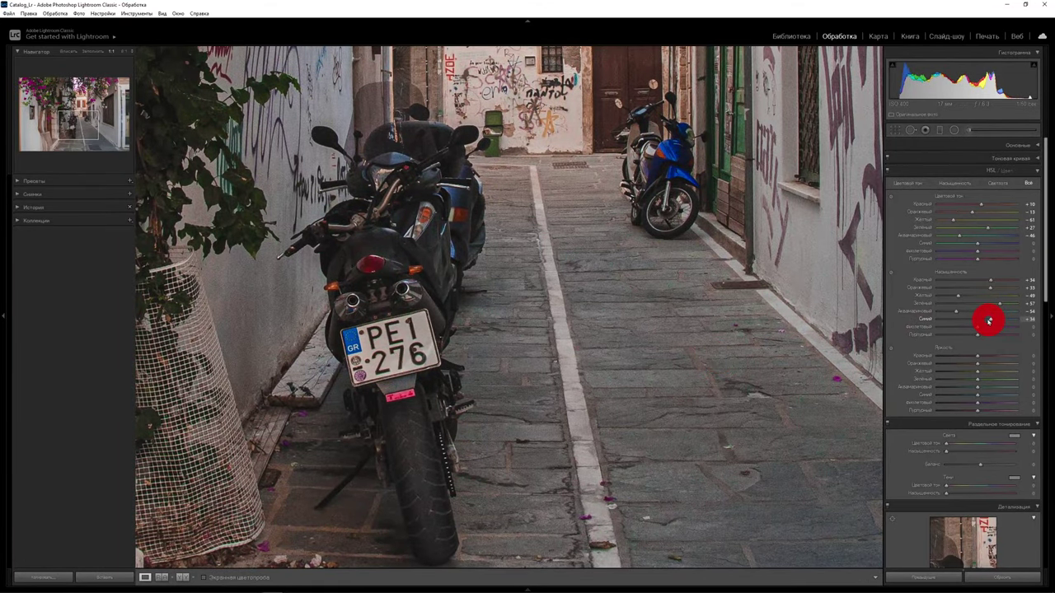
Try blue hue shifts that turn the scooters purple, settle near -16, and show the whole photo
{"action": "left_click_drag", "start_coordinate": [978, 243], "coordinate": [969, 241]}
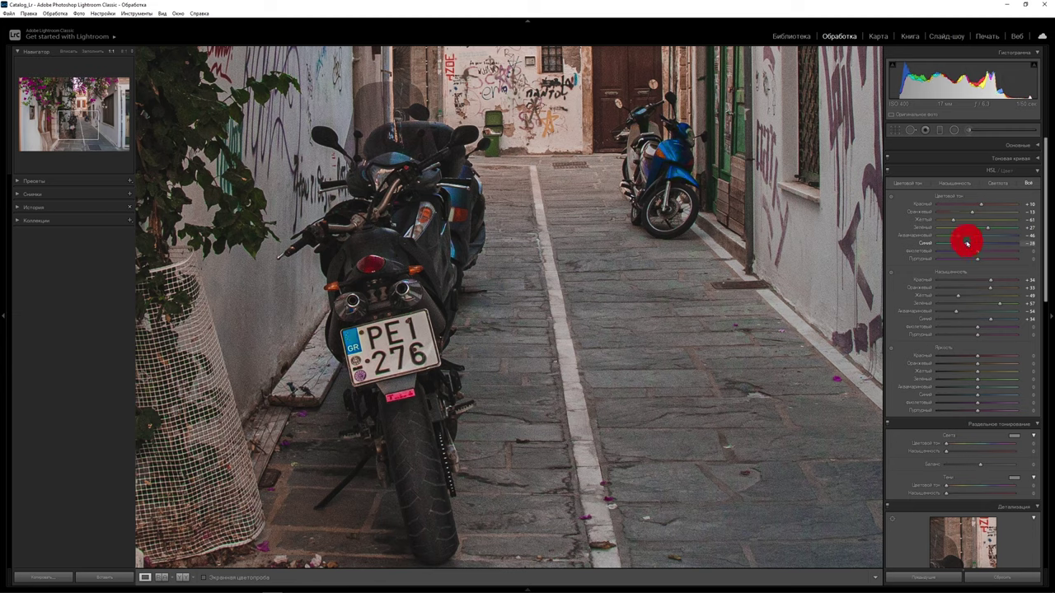
{"action": "left_click_drag", "start_coordinate": [967, 241], "coordinate": [970, 238]}
{"action": "left_click_drag", "start_coordinate": [970, 244], "coordinate": [1012, 244]}
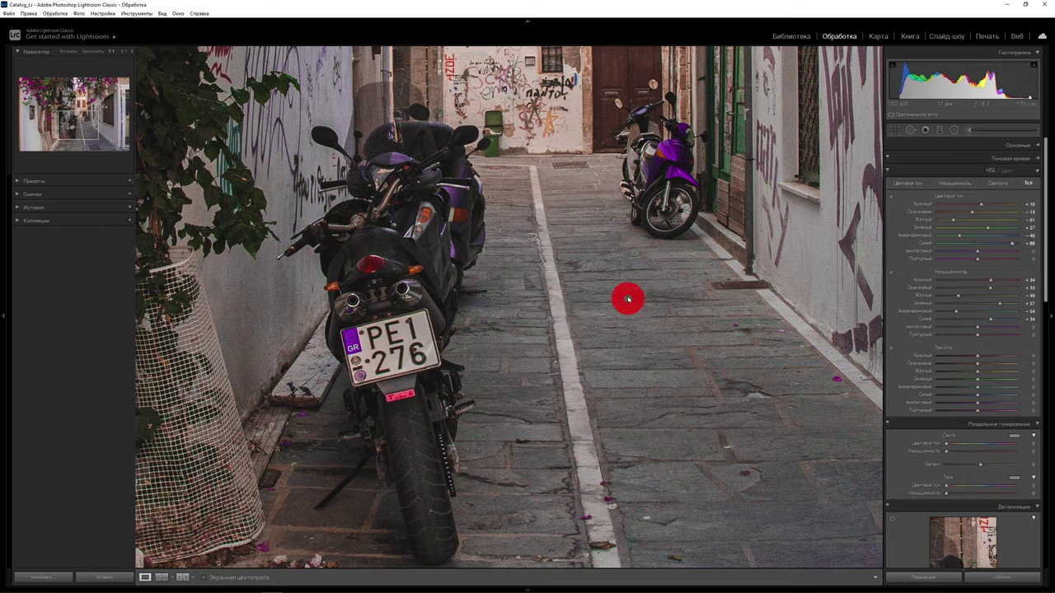
{"action": "left_click_drag", "start_coordinate": [629, 297], "coordinate": [610, 456]}
{"action": "mouse_move", "coordinate": [577, 256]}
{"action": "left_mouse_down"}
{"action": "mouse_move", "coordinate": [577, 412]}
{"action": "mouse_move", "coordinate": [589, 308]}
{"action": "mouse_move", "coordinate": [610, 443]}
{"action": "mouse_move", "coordinate": [588, 311]}
{"action": "mouse_move", "coordinate": [606, 262]}
{"action": "left_mouse_up"}
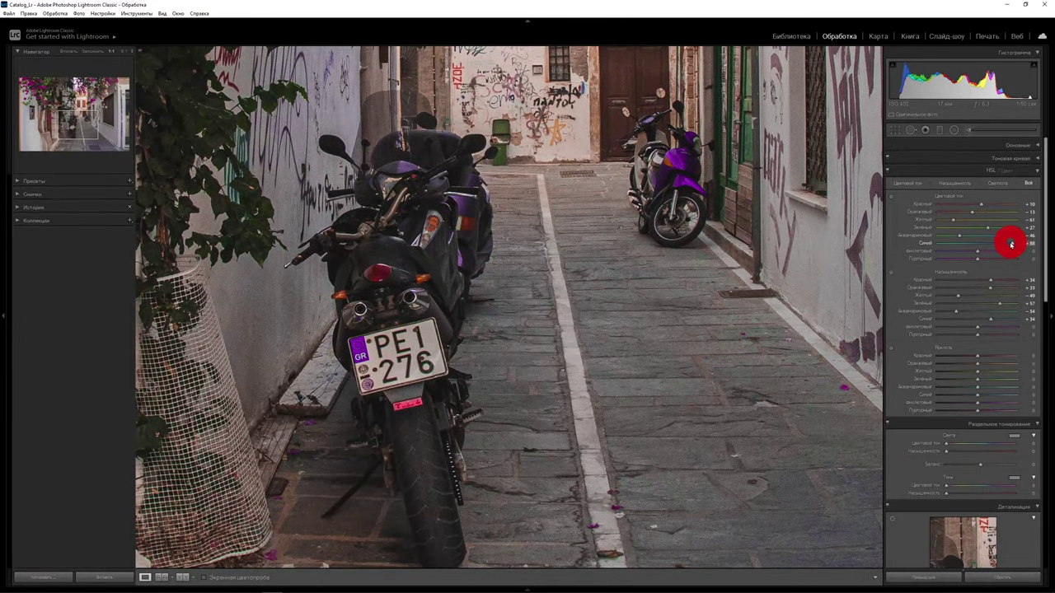
{"action": "left_click_drag", "start_coordinate": [1011, 244], "coordinate": [974, 245]}
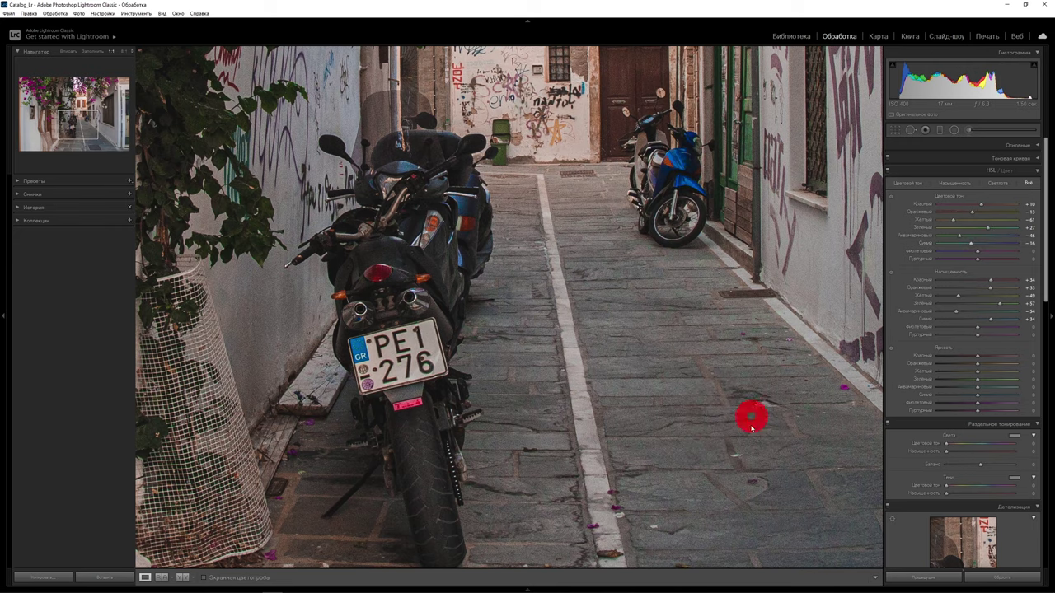
{"action": "left_click", "coordinate": [672, 411]}
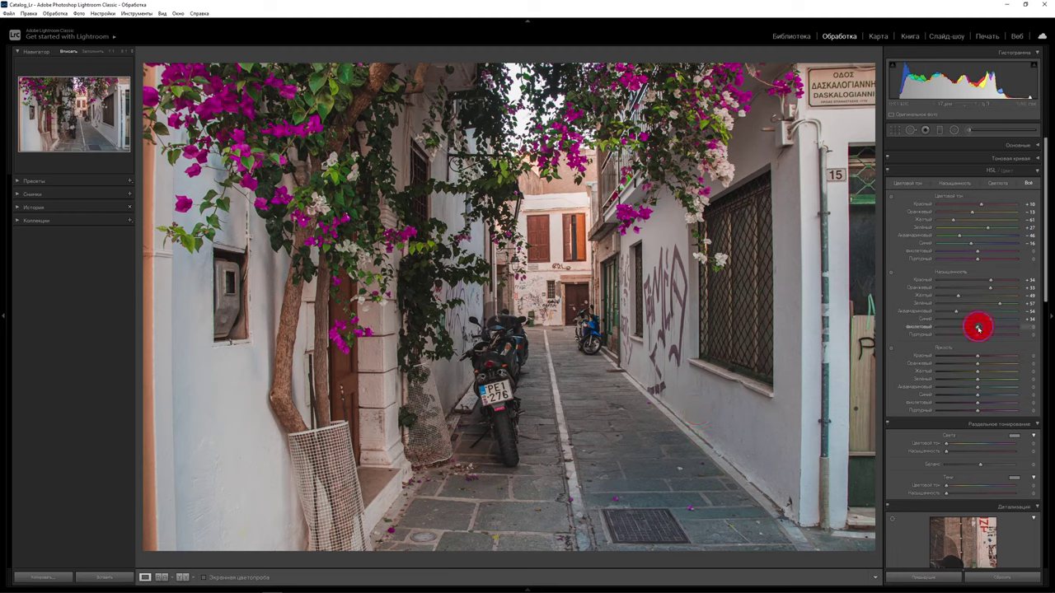
Shift violet hue to -58, lower violet saturation to -52, and set magenta saturation to -100
{"action": "mouse_move", "coordinate": [977, 329]}
{"action": "left_mouse_down"}
{"action": "mouse_move", "coordinate": [1045, 343]}
{"action": "mouse_move", "coordinate": [965, 343]}
{"action": "mouse_move", "coordinate": [1033, 346]}
{"action": "left_mouse_up"}
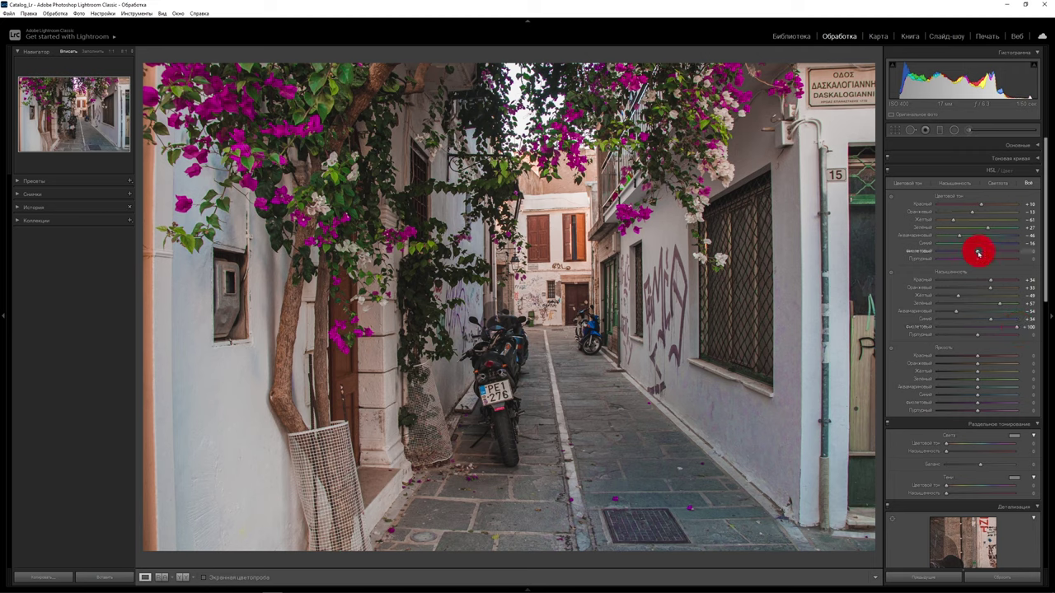
{"action": "left_click_drag", "start_coordinate": [978, 252], "coordinate": [960, 251]}
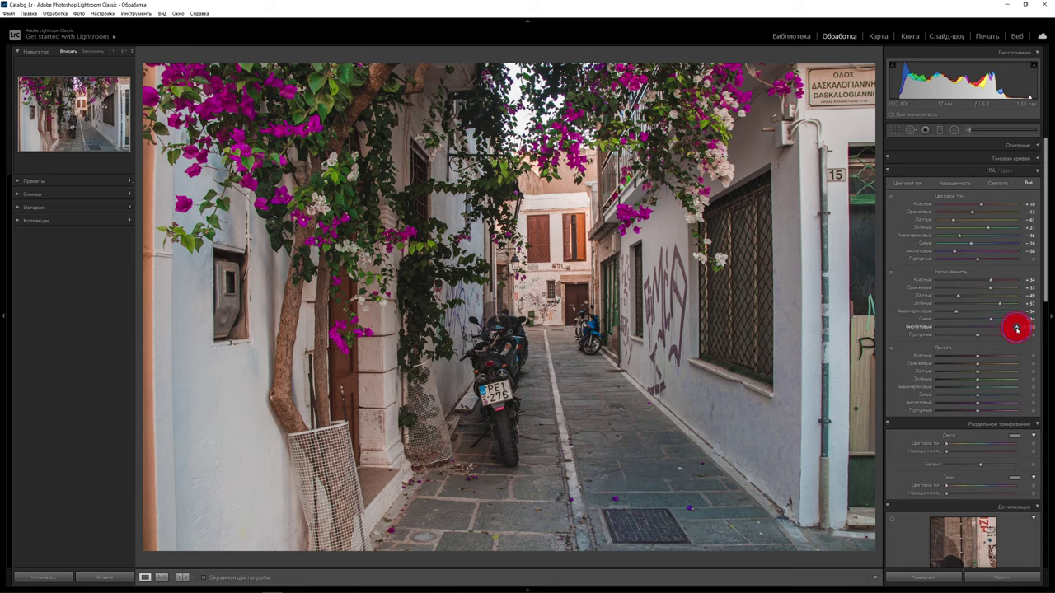
{"action": "left_click_drag", "start_coordinate": [1016, 328], "coordinate": [957, 326]}
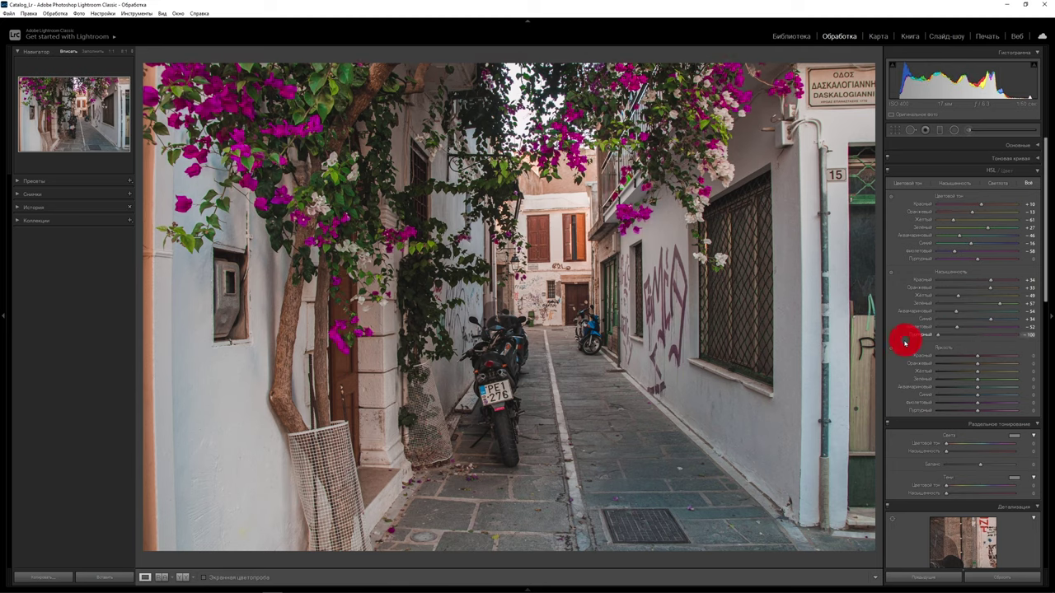
{"action": "mouse_move", "coordinate": [978, 336]}
{"action": "left_mouse_down"}
{"action": "mouse_move", "coordinate": [934, 340]}
{"action": "mouse_move", "coordinate": [1047, 336]}
{"action": "left_mouse_up"}
Max magenta saturation at +100, fine-tune the bougainvillea's magenta hue up close, then fit the view
{"action": "left_click_drag", "start_coordinate": [354, 203], "coordinate": [731, 363]}
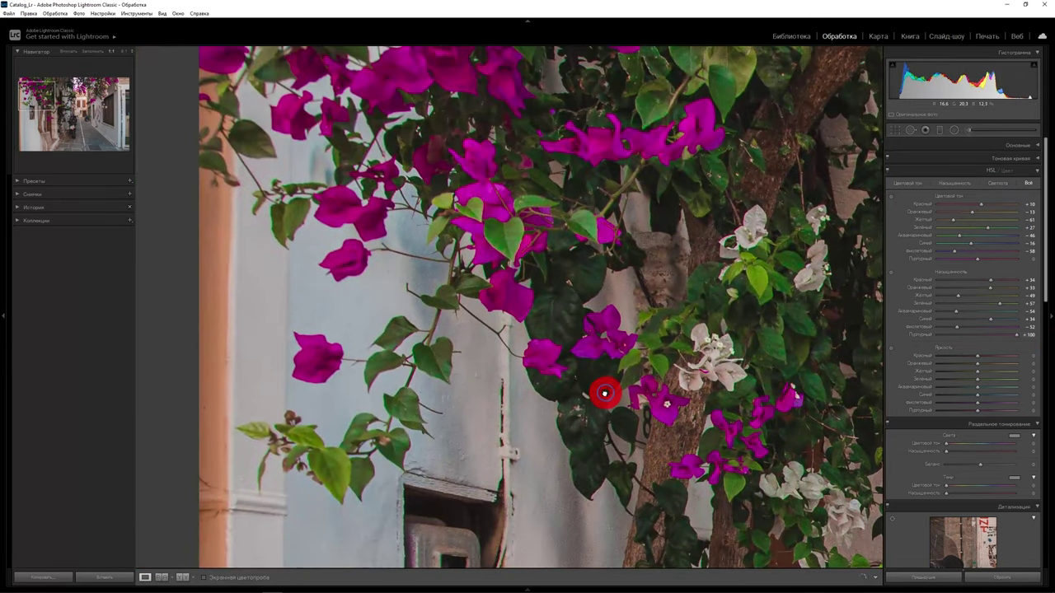
{"action": "mouse_move", "coordinate": [602, 393]}
{"action": "left_mouse_down"}
{"action": "mouse_move", "coordinate": [655, 242]}
{"action": "mouse_move", "coordinate": [661, 252]}
{"action": "left_mouse_up"}
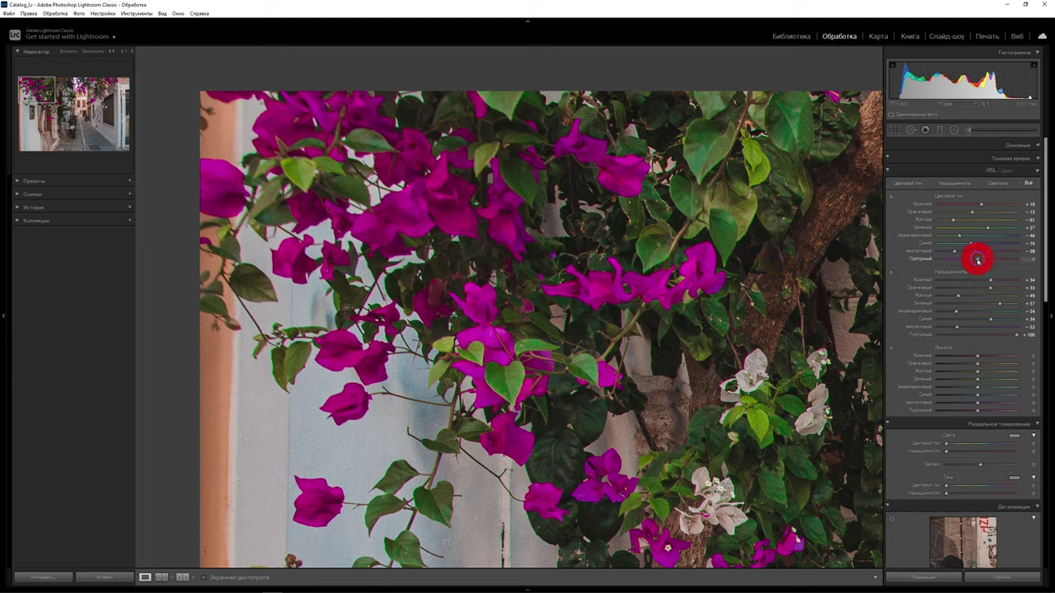
{"action": "mouse_move", "coordinate": [978, 260]}
{"action": "left_mouse_down"}
{"action": "mouse_move", "coordinate": [948, 260]}
{"action": "mouse_move", "coordinate": [992, 259]}
{"action": "left_mouse_up"}
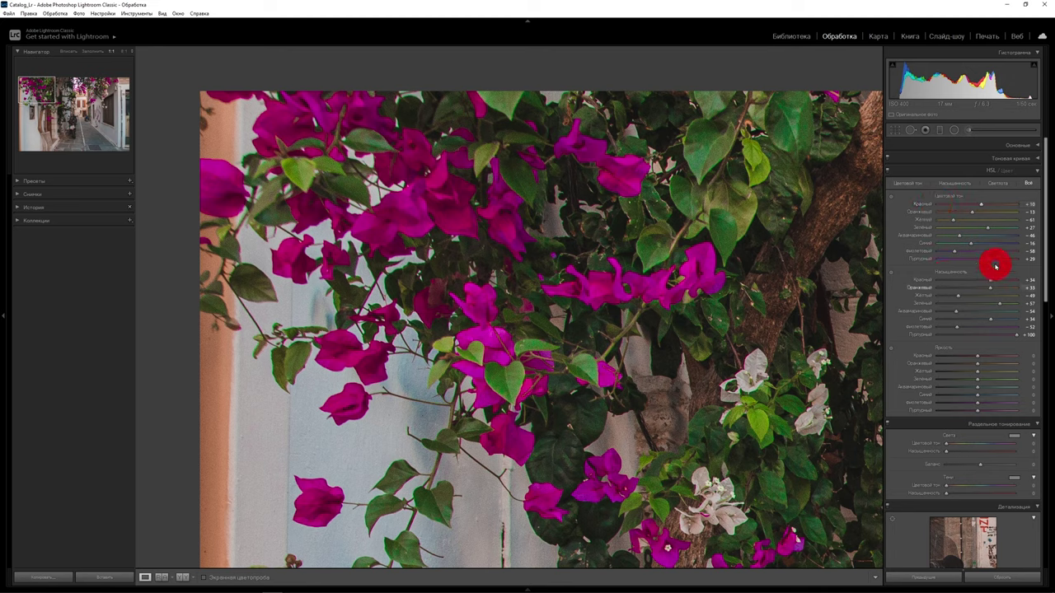
{"action": "left_click_drag", "start_coordinate": [990, 260], "coordinate": [1000, 260]}
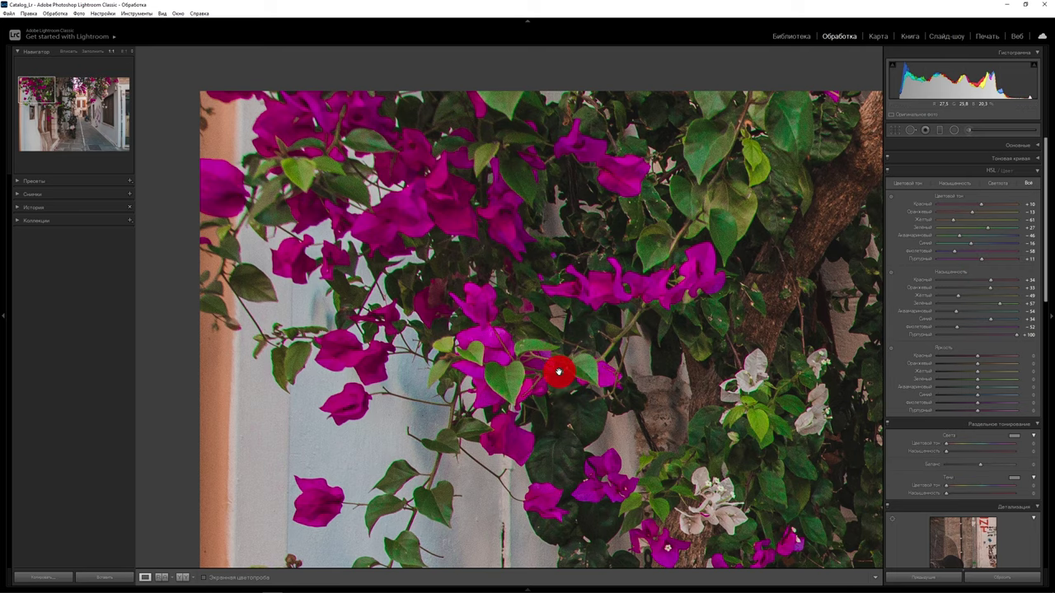
{"action": "left_click", "coordinate": [558, 372]}
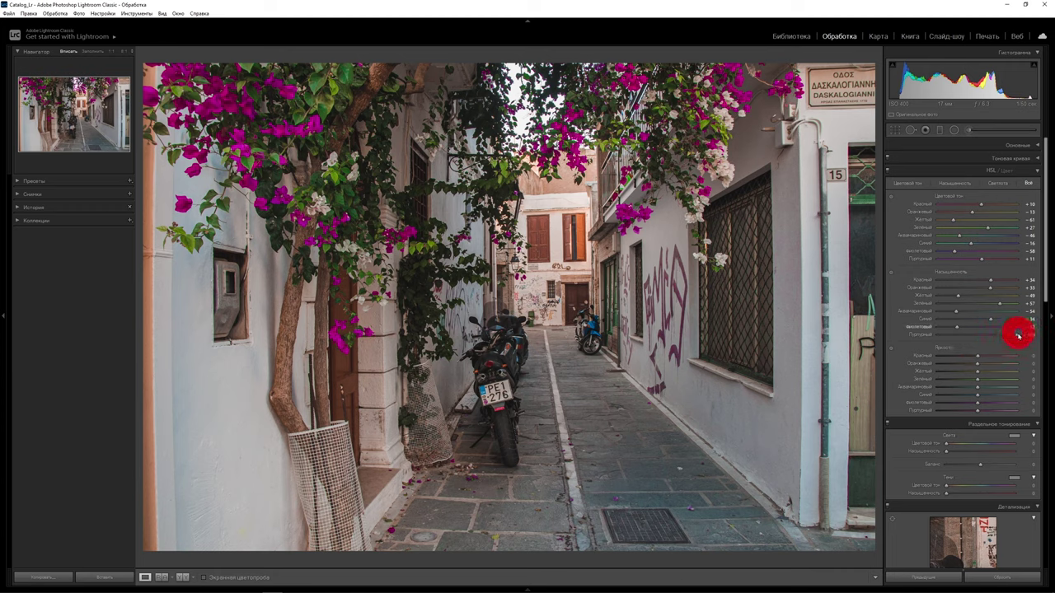
Lower magenta saturation to +36 and set blue luminance to +52, checking the blue scooter close up
{"action": "mouse_move", "coordinate": [1017, 333]}
{"action": "left_mouse_down"}
{"action": "mouse_move", "coordinate": [978, 336]}
{"action": "mouse_move", "coordinate": [992, 335]}
{"action": "left_mouse_up"}
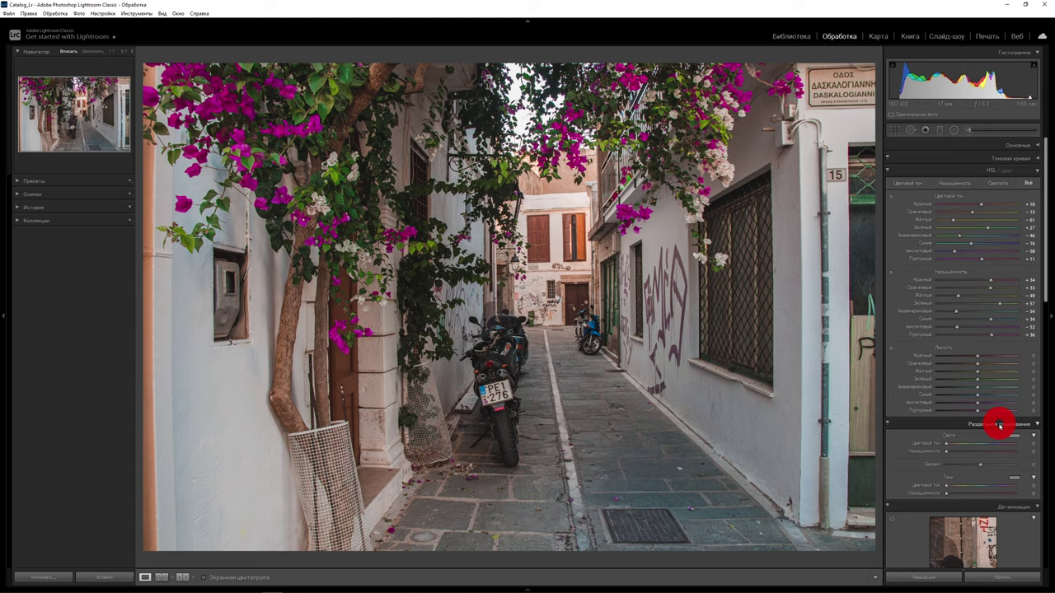
{"action": "left_click_drag", "start_coordinate": [978, 395], "coordinate": [929, 408]}
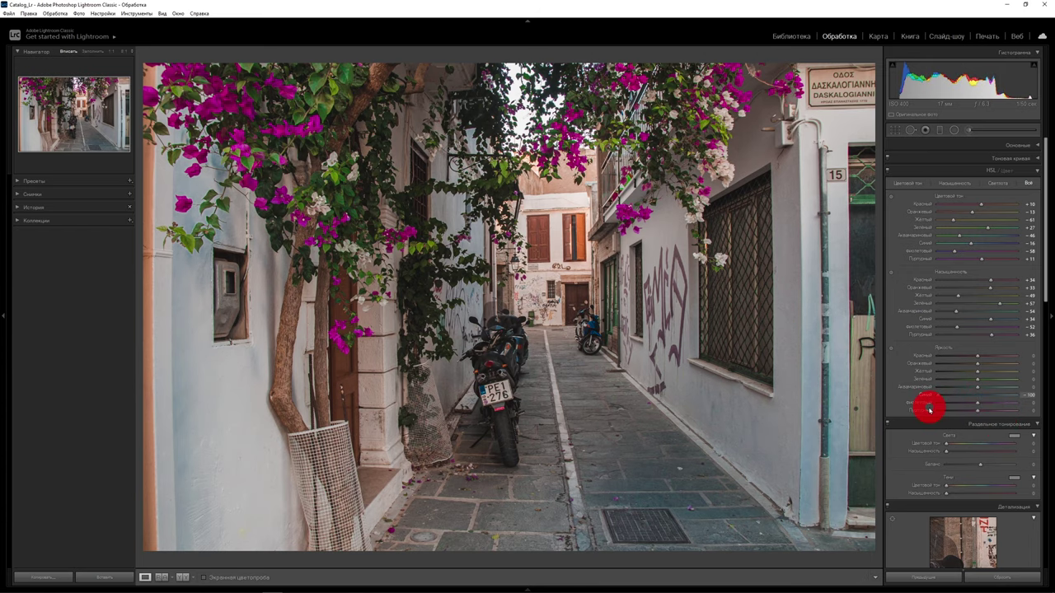
{"action": "left_click", "coordinate": [592, 330]}
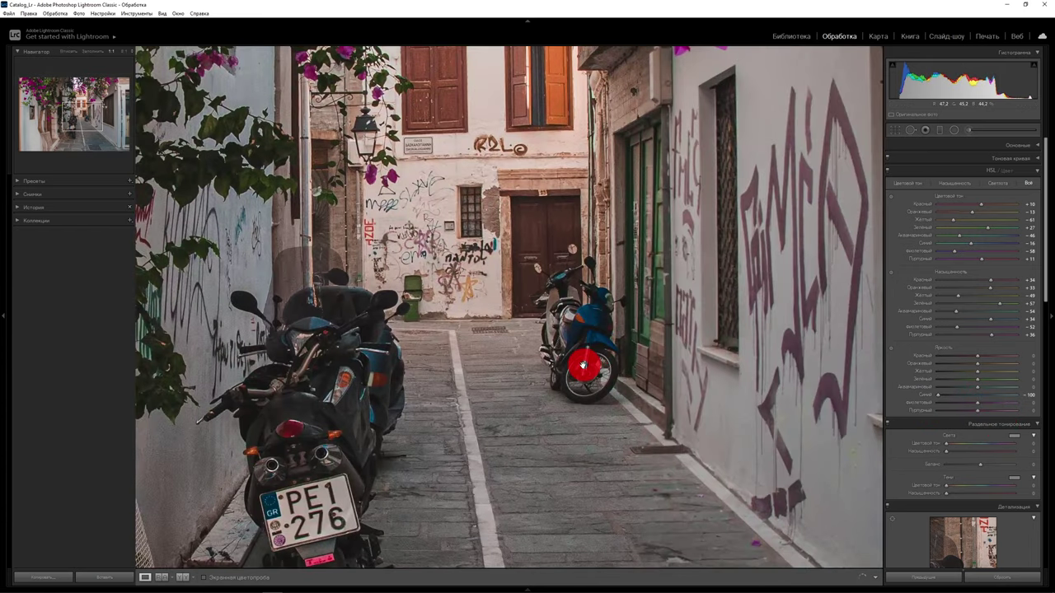
{"action": "left_click_drag", "start_coordinate": [938, 395], "coordinate": [997, 395]}
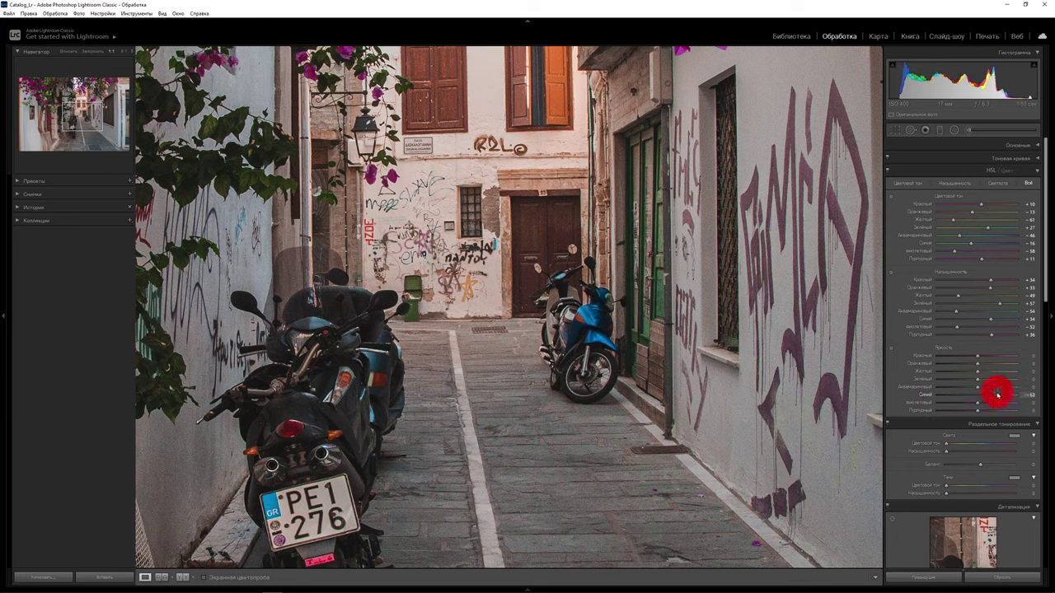
{"action": "key", "text": "Right"}
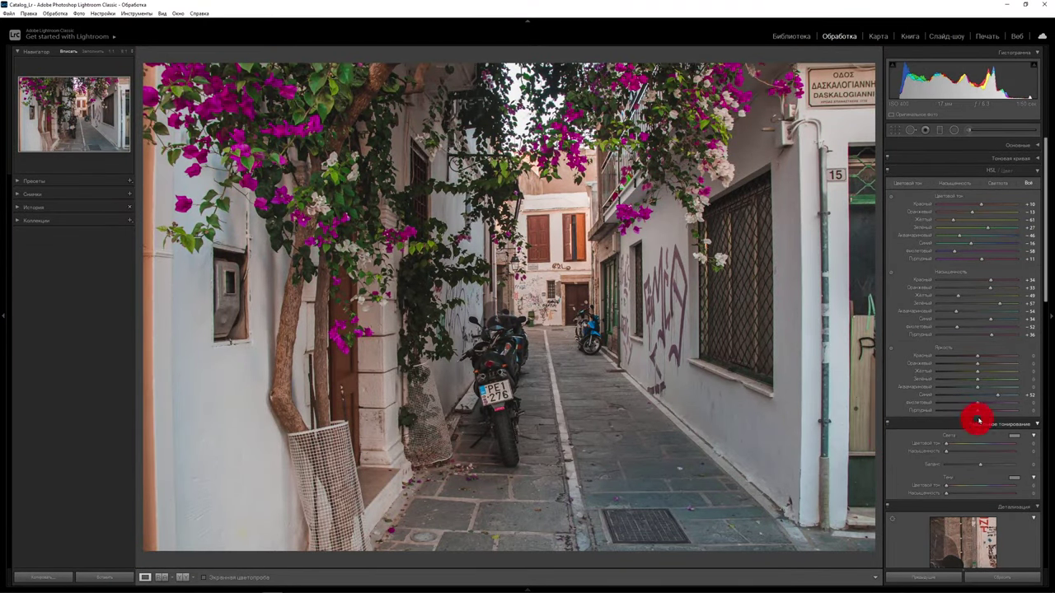
Set HSL Luminance to Magenta +38, Green +34, Yellow +30, Orange +24 and Red +48
{"action": "left_click_drag", "start_coordinate": [978, 412], "coordinate": [994, 409]}
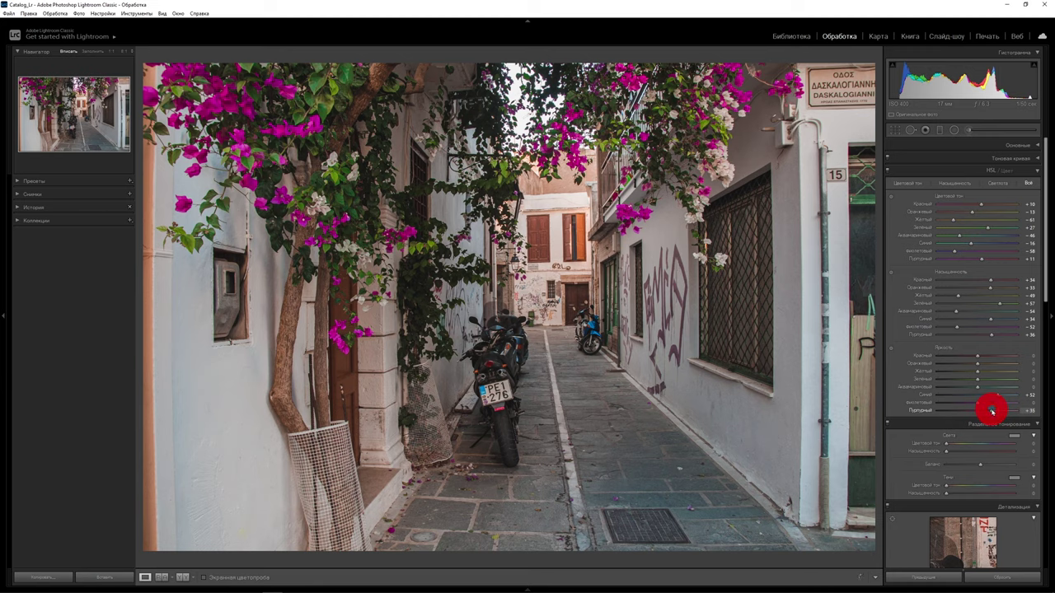
{"action": "mouse_move", "coordinate": [979, 375]}
{"action": "left_mouse_down"}
{"action": "mouse_move", "coordinate": [956, 376]}
{"action": "mouse_move", "coordinate": [995, 372]}
{"action": "left_mouse_up"}
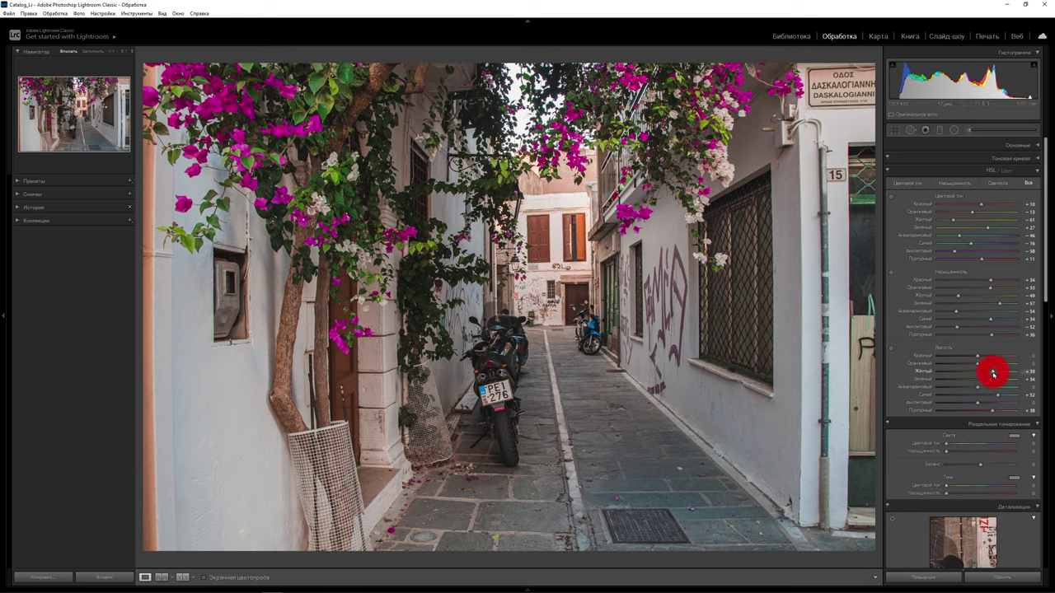
{"action": "left_click_drag", "start_coordinate": [993, 374], "coordinate": [964, 374]}
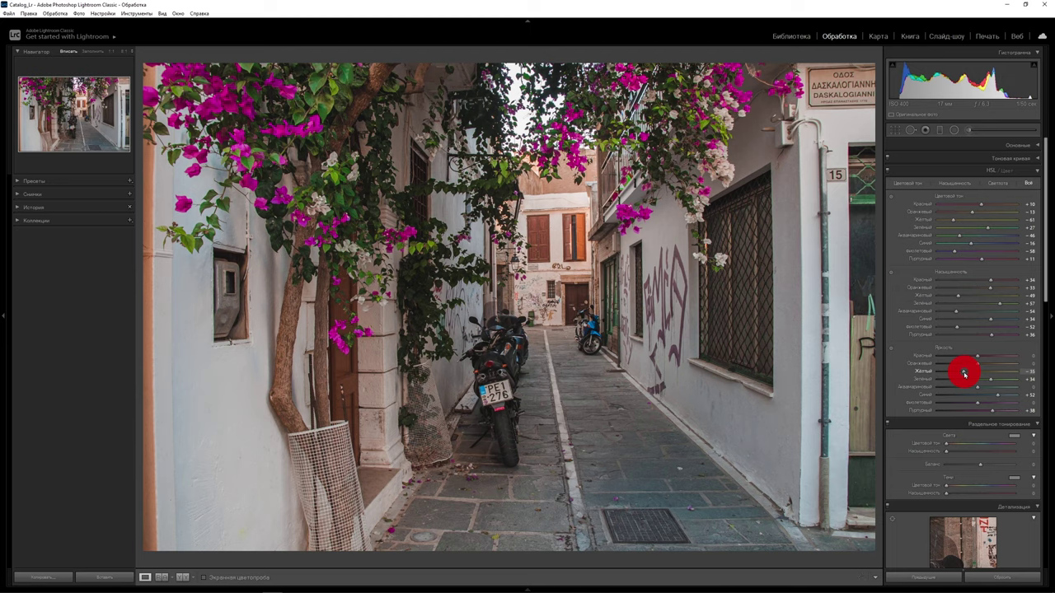
{"action": "left_click_drag", "start_coordinate": [954, 364], "coordinate": [986, 361]}
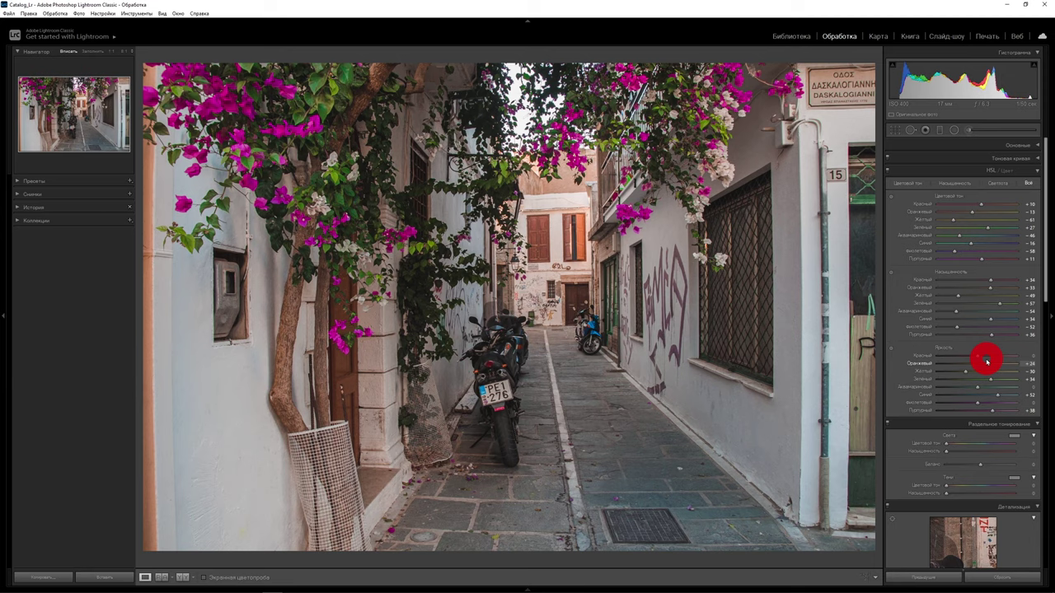
{"action": "left_click_drag", "start_coordinate": [977, 355], "coordinate": [1009, 351]}
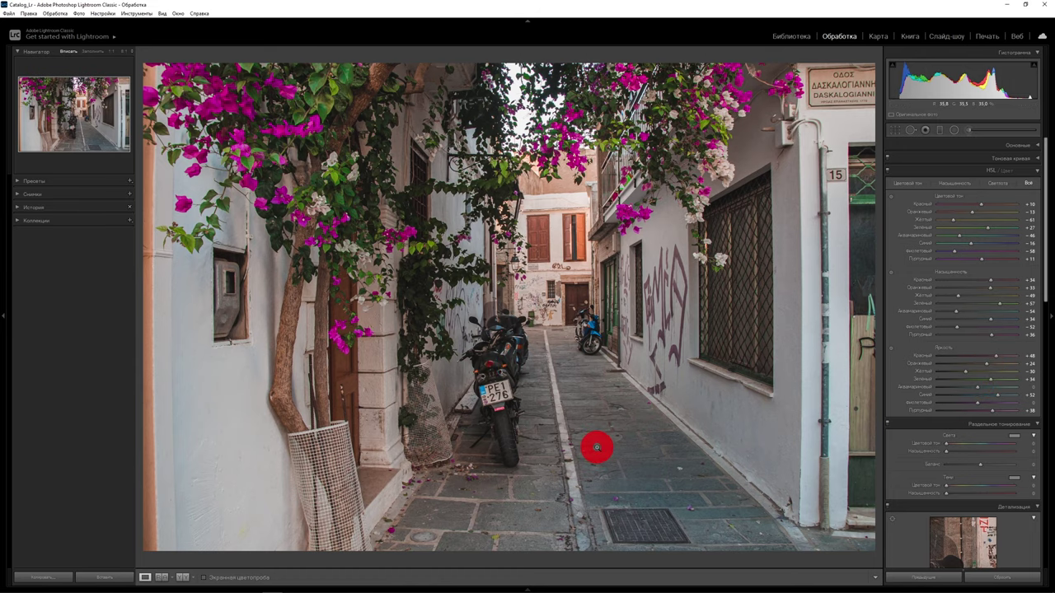
{"action": "left_click", "coordinate": [1037, 171]}
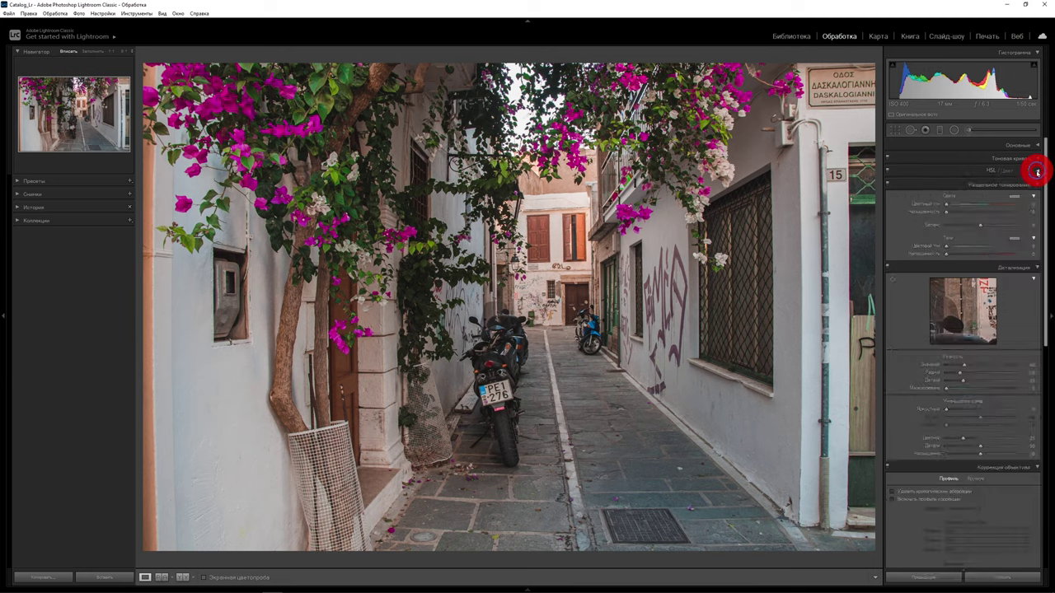